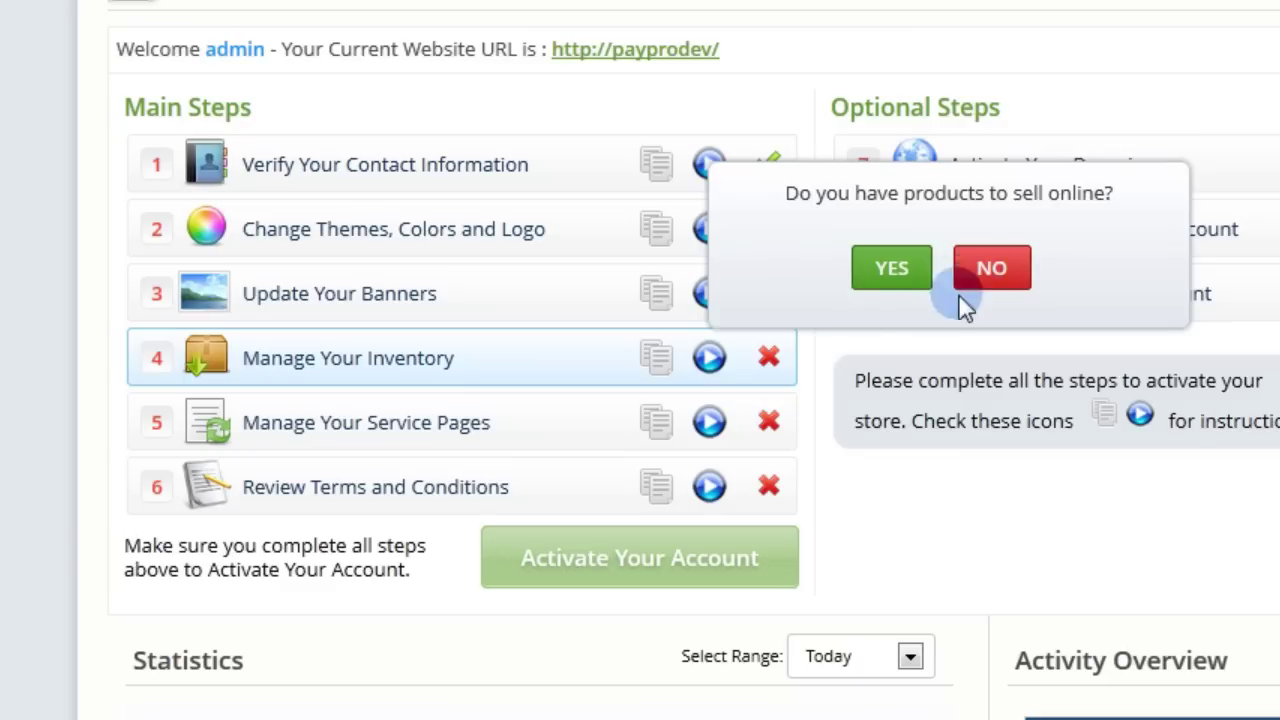
- Confirm there are products to sell online, open the category list, and add a new category
{"action": "left_click", "coordinate": [891, 270]}
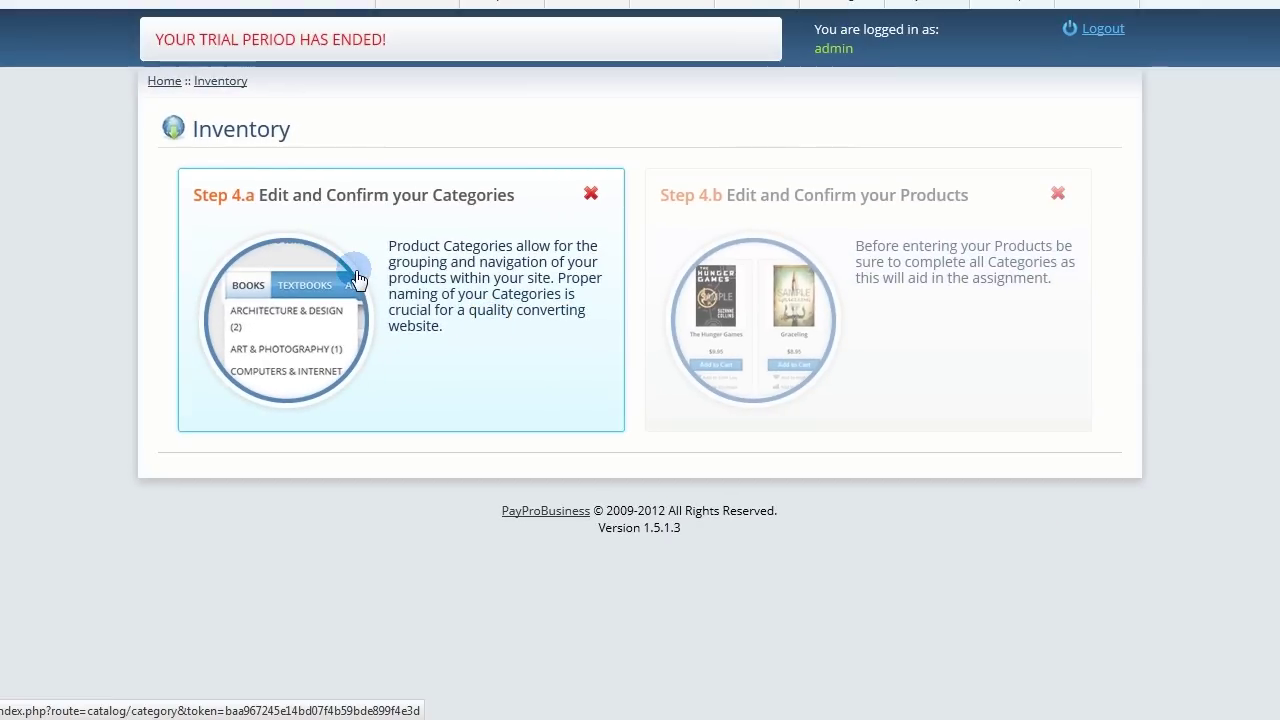
{"action": "left_click", "coordinate": [355, 270]}
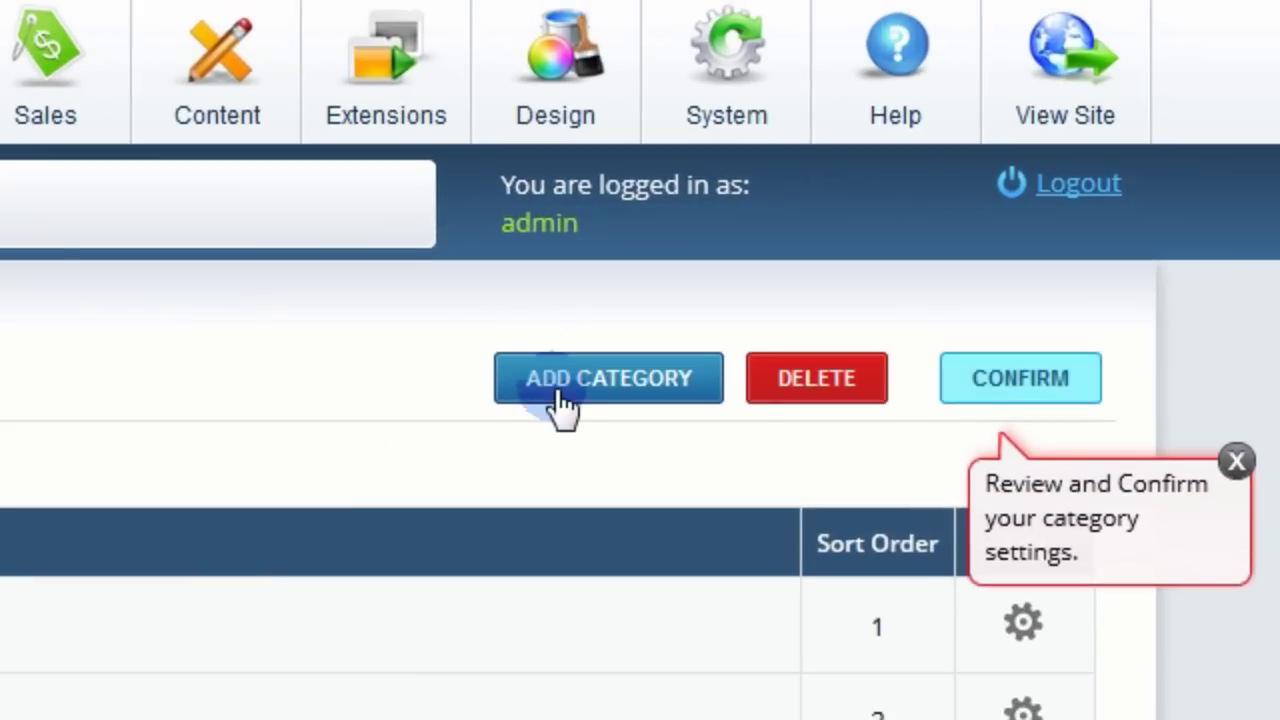
{"action": "left_click", "coordinate": [846, 130]}
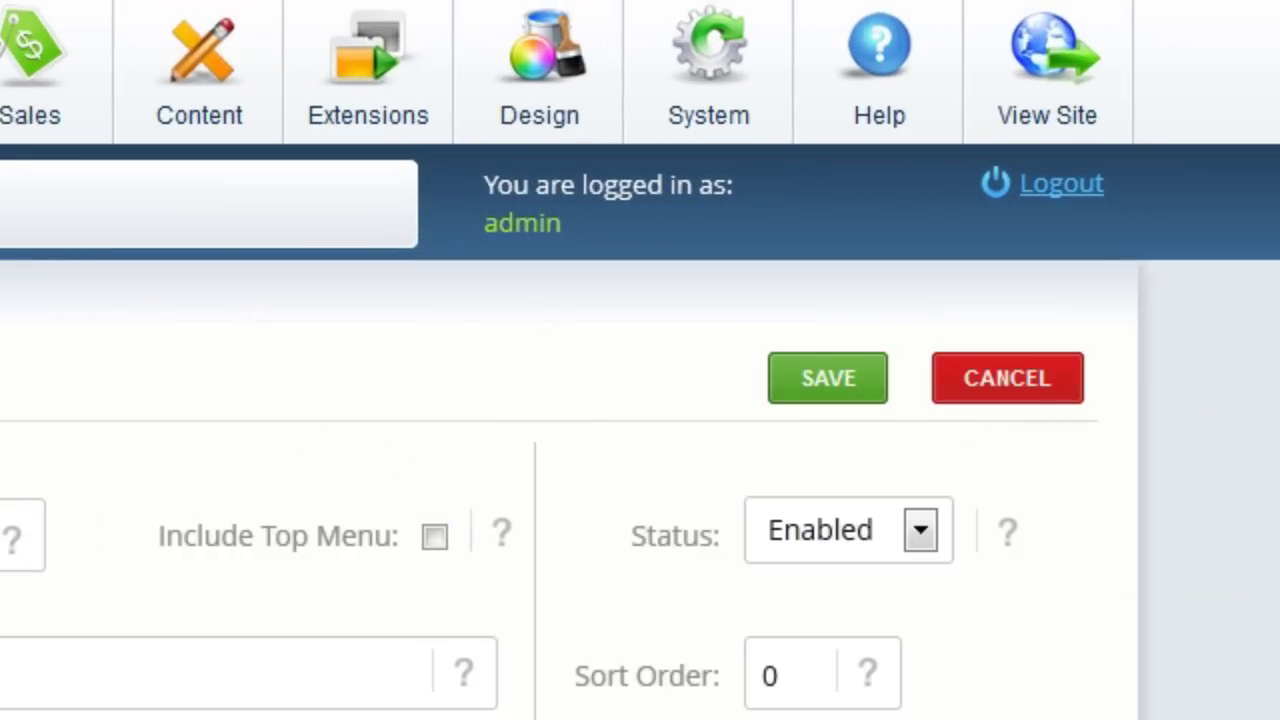
- Enter category name Books, page title 'New and Used Books', SEO URL, and include it in the top menu
{"action": "left_click", "coordinate": [0, 530]}
{"action": "type", "text": "Books"}
{"action": "left_click", "coordinate": [0, 702]}
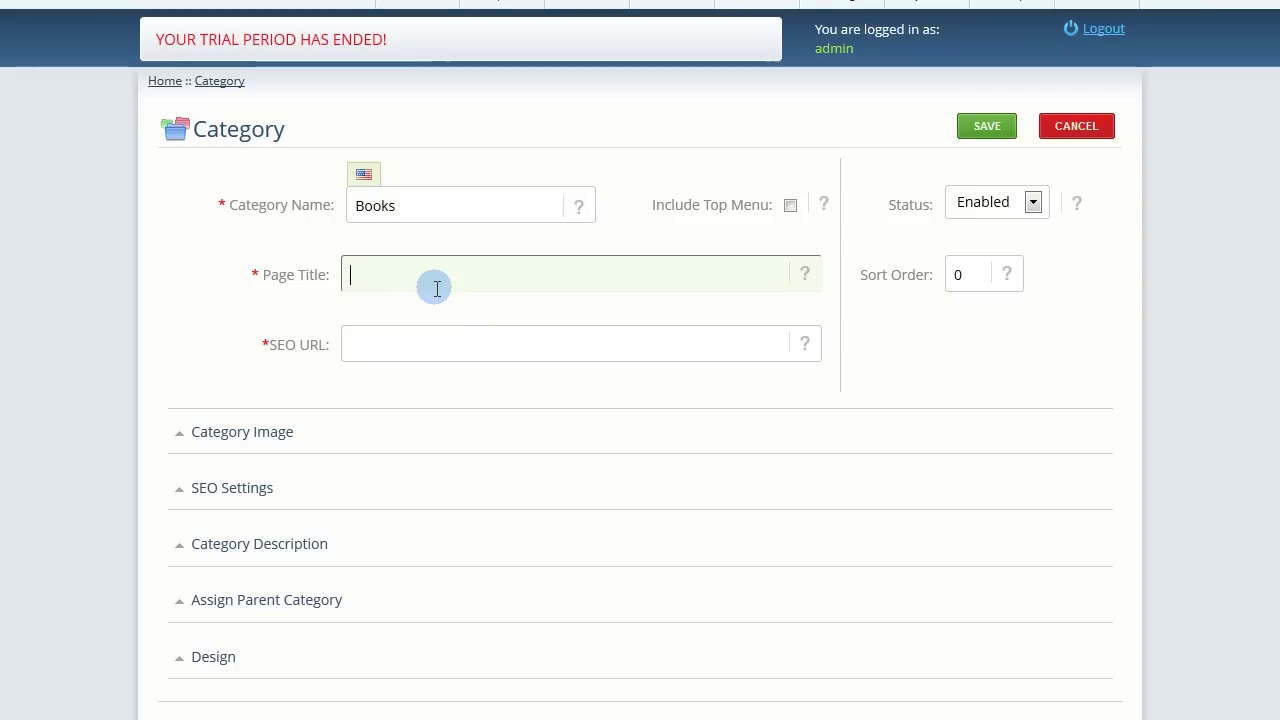
{"action": "type", "text": "New and Used Book"}
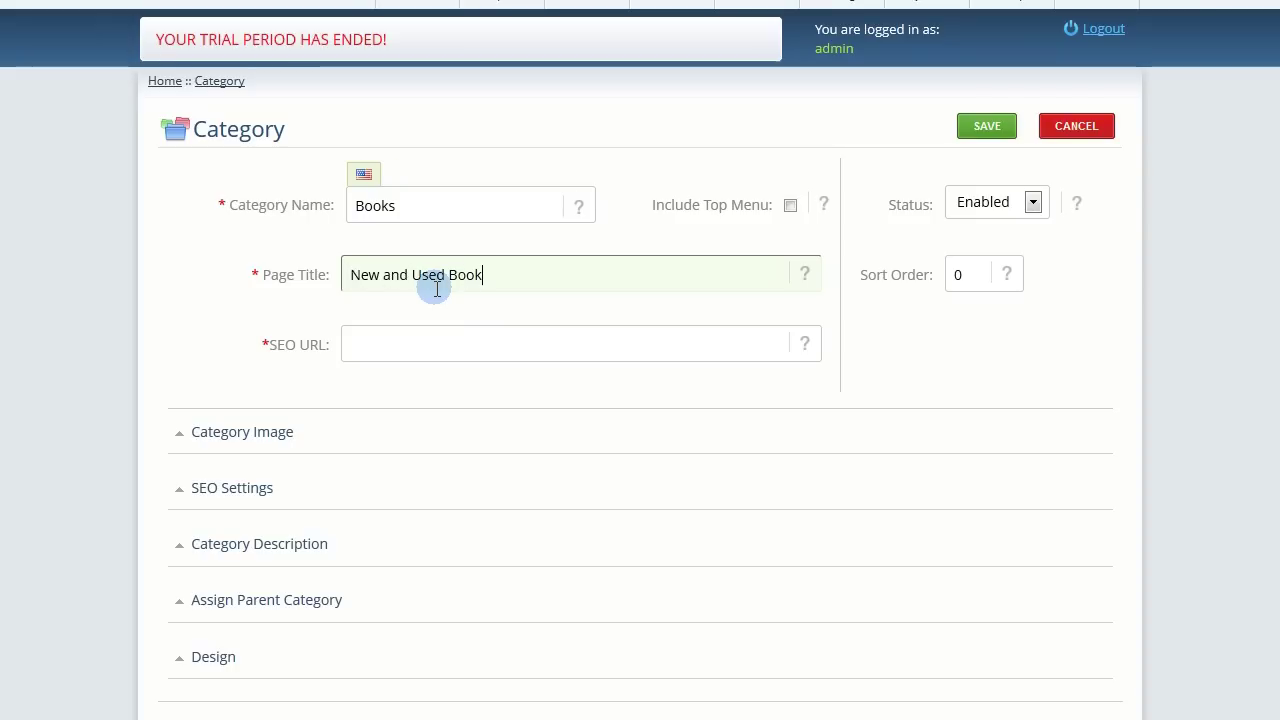
{"action": "type", "text": "s"}
{"action": "left_click", "coordinate": [380, 340]}
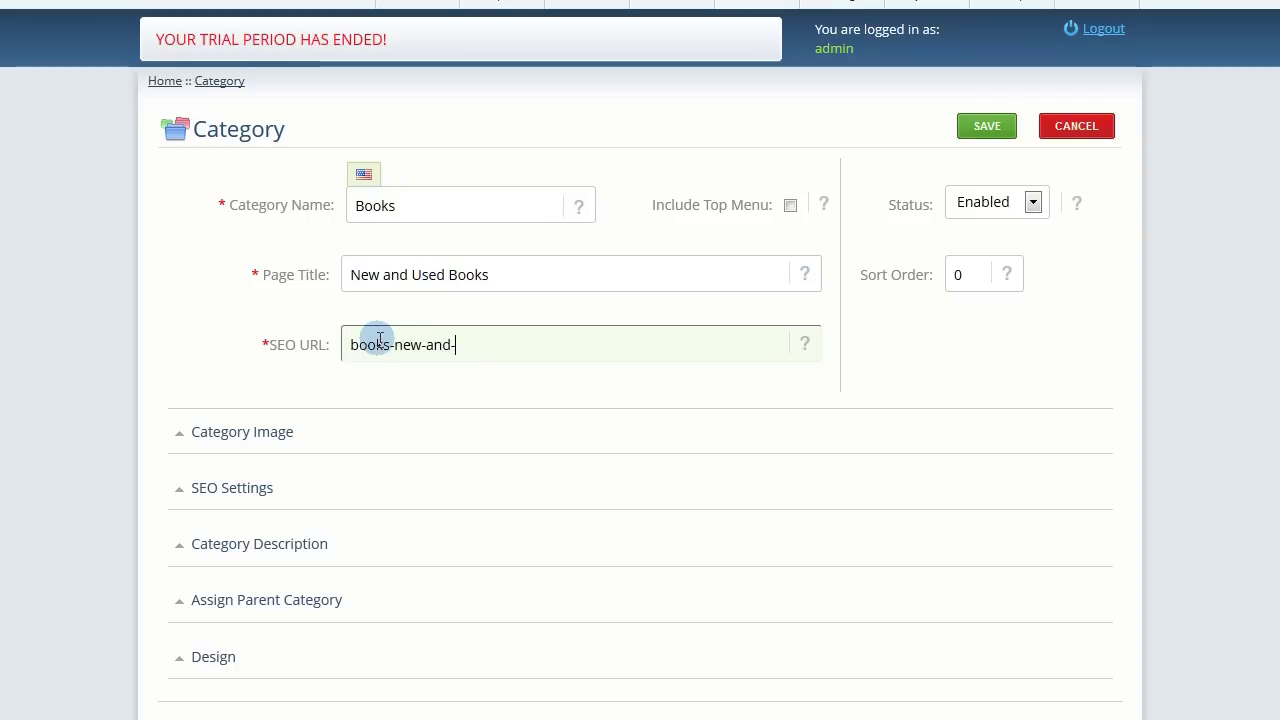
{"action": "left_click", "coordinate": [790, 204]}
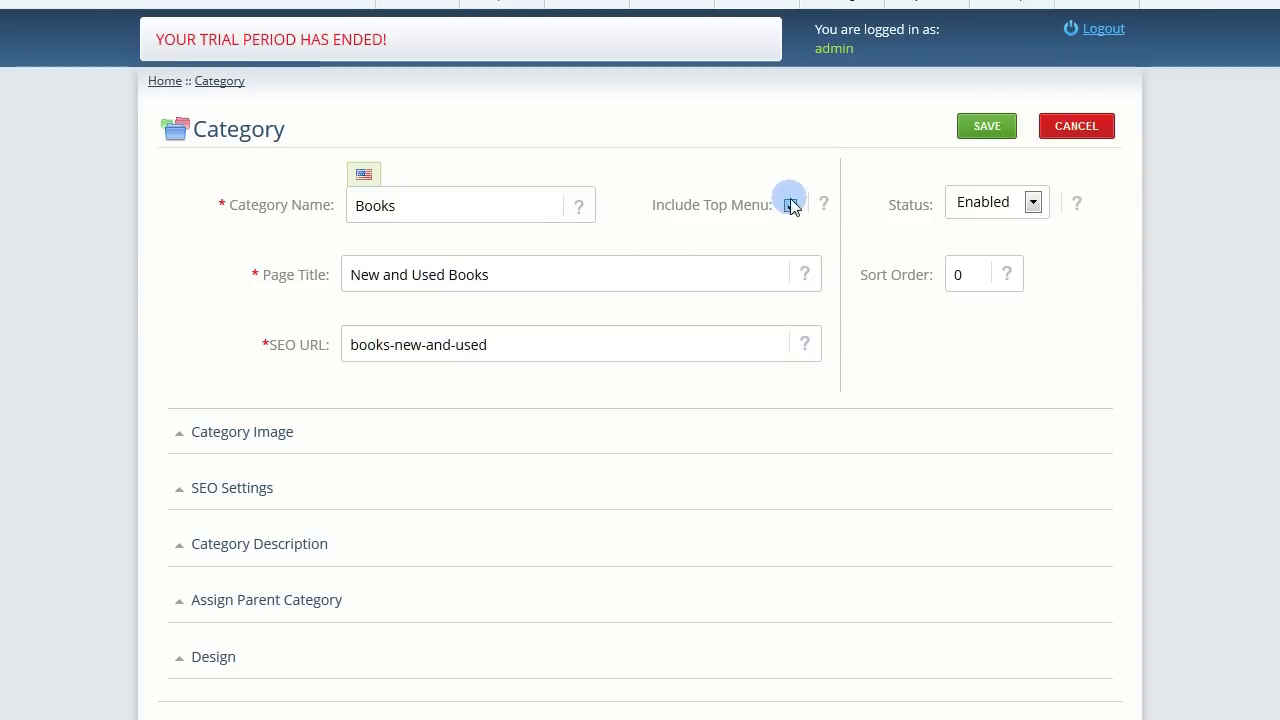
- Expand the Category Image and Description sections, then save the Books category
{"action": "scroll", "coordinate": [306, 466], "scroll_direction": "down", "scroll_amount": 2}
{"action": "left_click", "coordinate": [280, 370]}
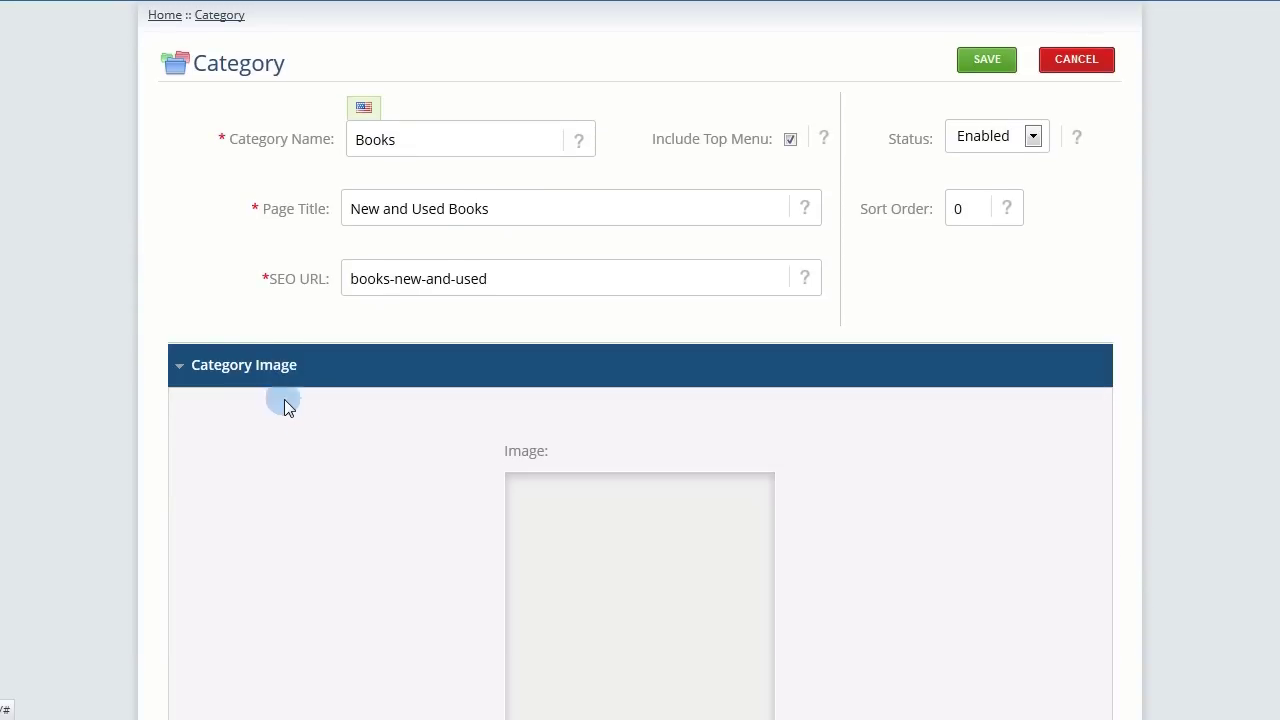
{"action": "scroll", "coordinate": [300, 420], "scroll_direction": "down", "scroll_amount": 5}
{"action": "left_click", "coordinate": [256, 480]}
{"action": "scroll", "coordinate": [277, 491], "scroll_direction": "down", "scroll_amount": 5}
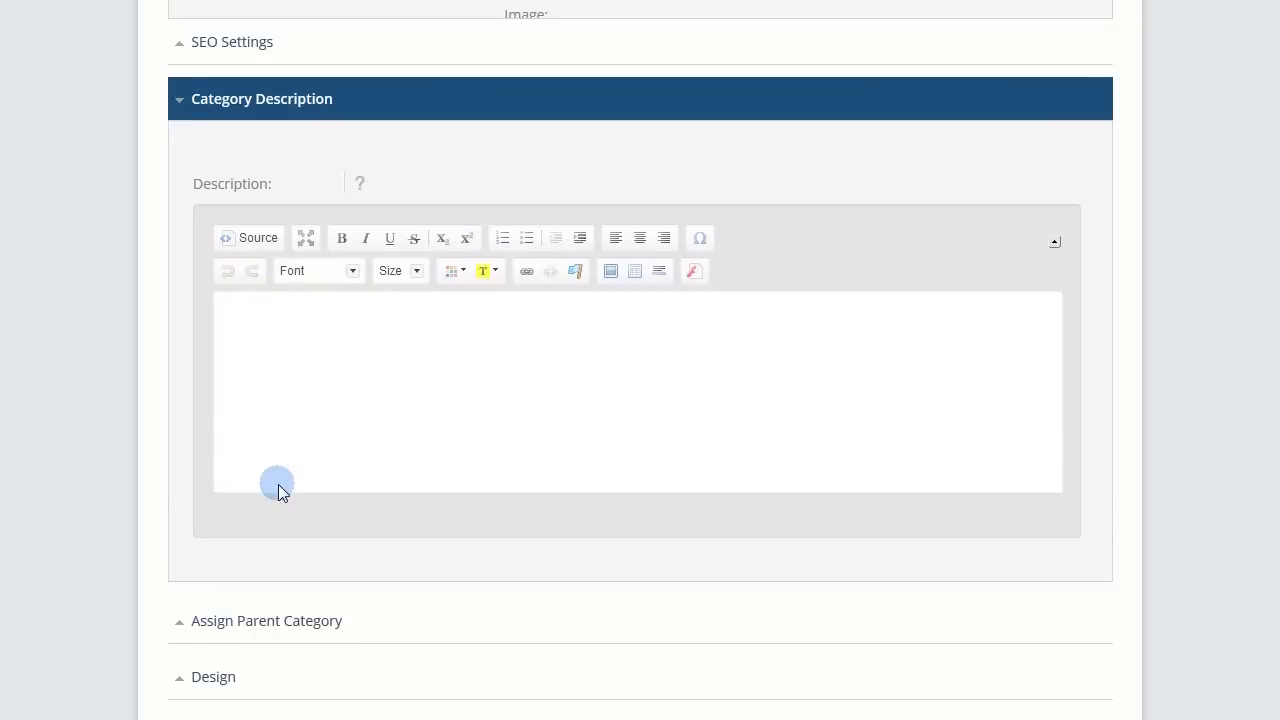
{"action": "scroll", "coordinate": [1223, 377], "scroll_direction": "up", "scroll_amount": 10}
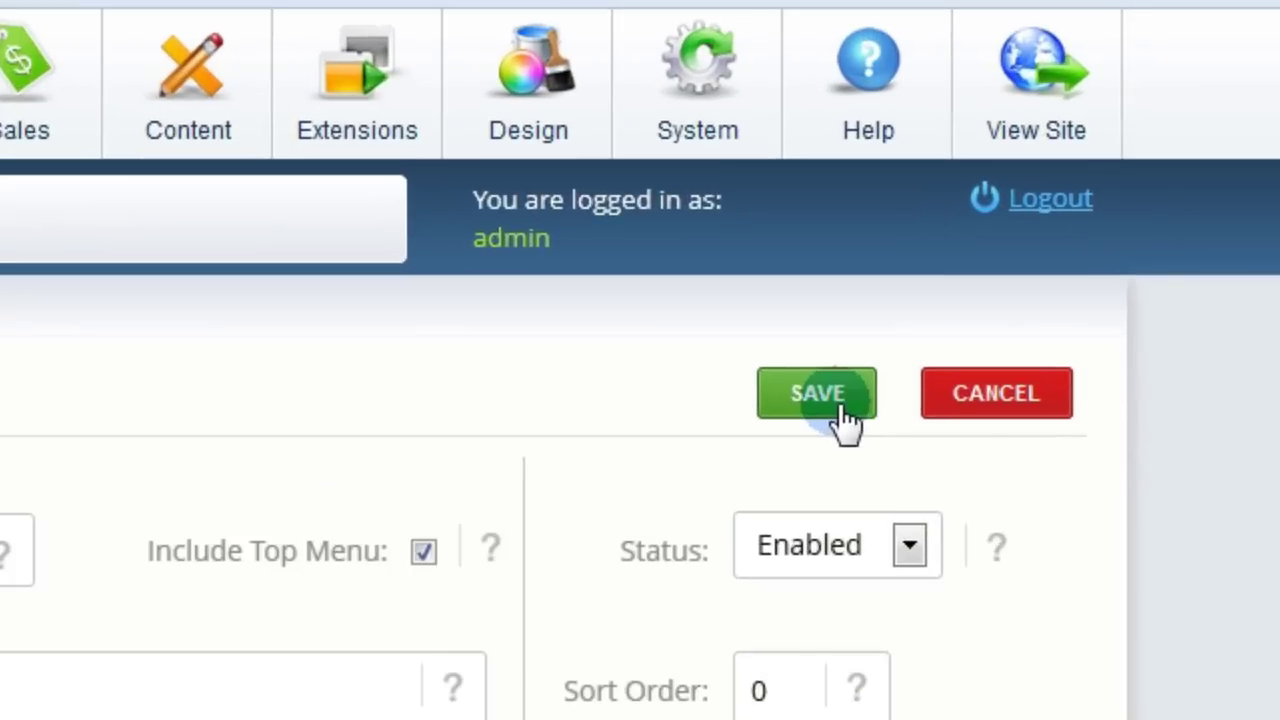
{"action": "left_click", "coordinate": [960, 163]}
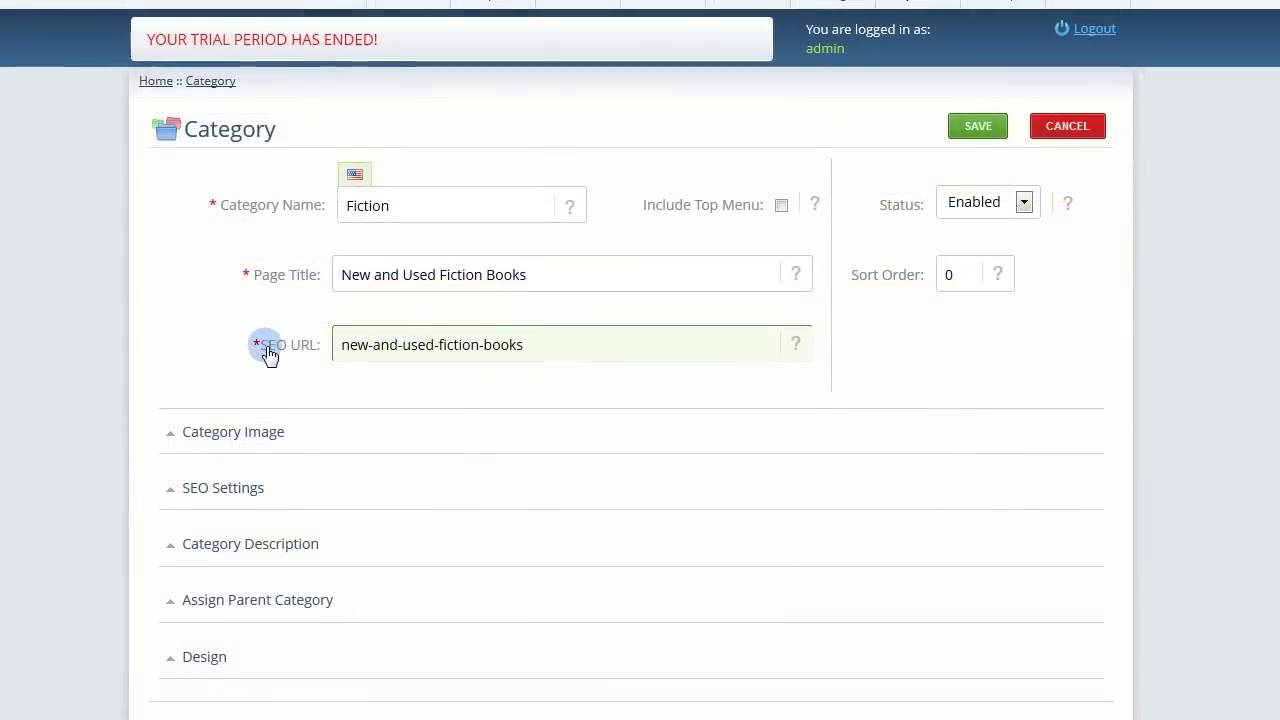
- Make Books the parent category of Fiction and save the Fiction category
{"action": "scroll", "coordinate": [285, 370], "scroll_direction": "down", "scroll_amount": 1}
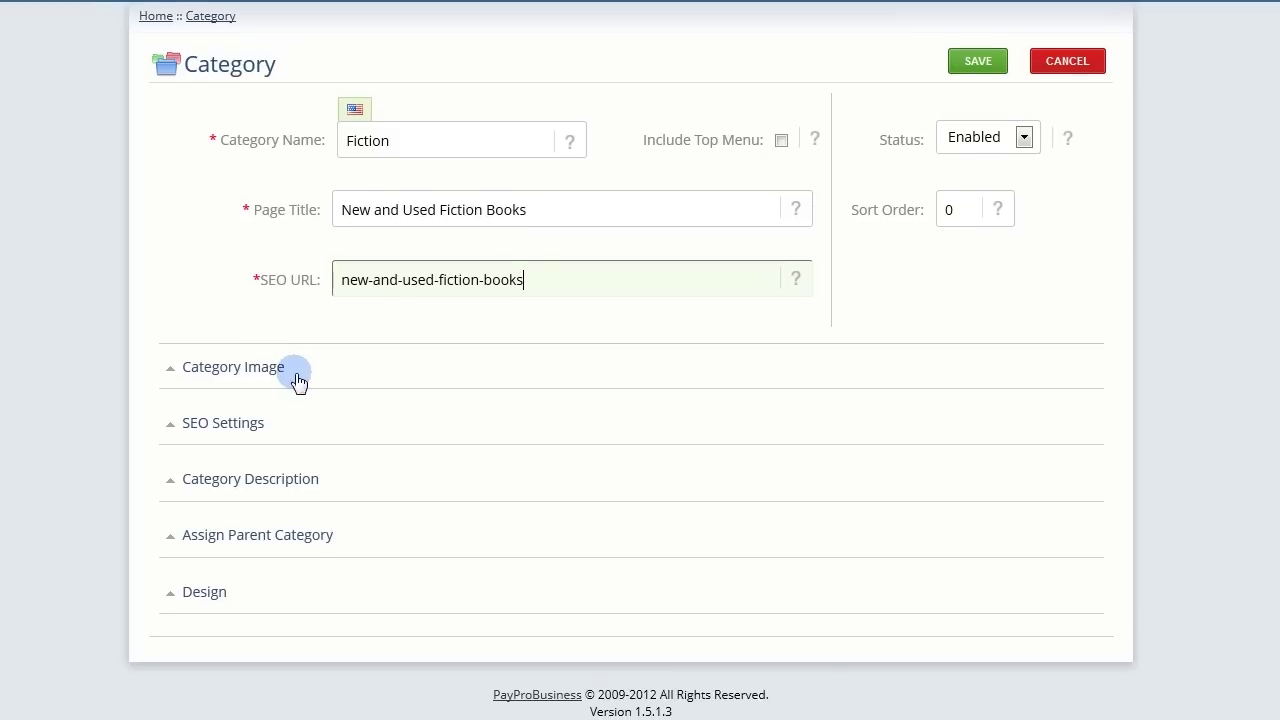
{"action": "left_click", "coordinate": [258, 534]}
{"action": "scroll", "coordinate": [280, 520], "scroll_direction": "down", "scroll_amount": 3}
{"action": "left_click", "coordinate": [366, 465]}
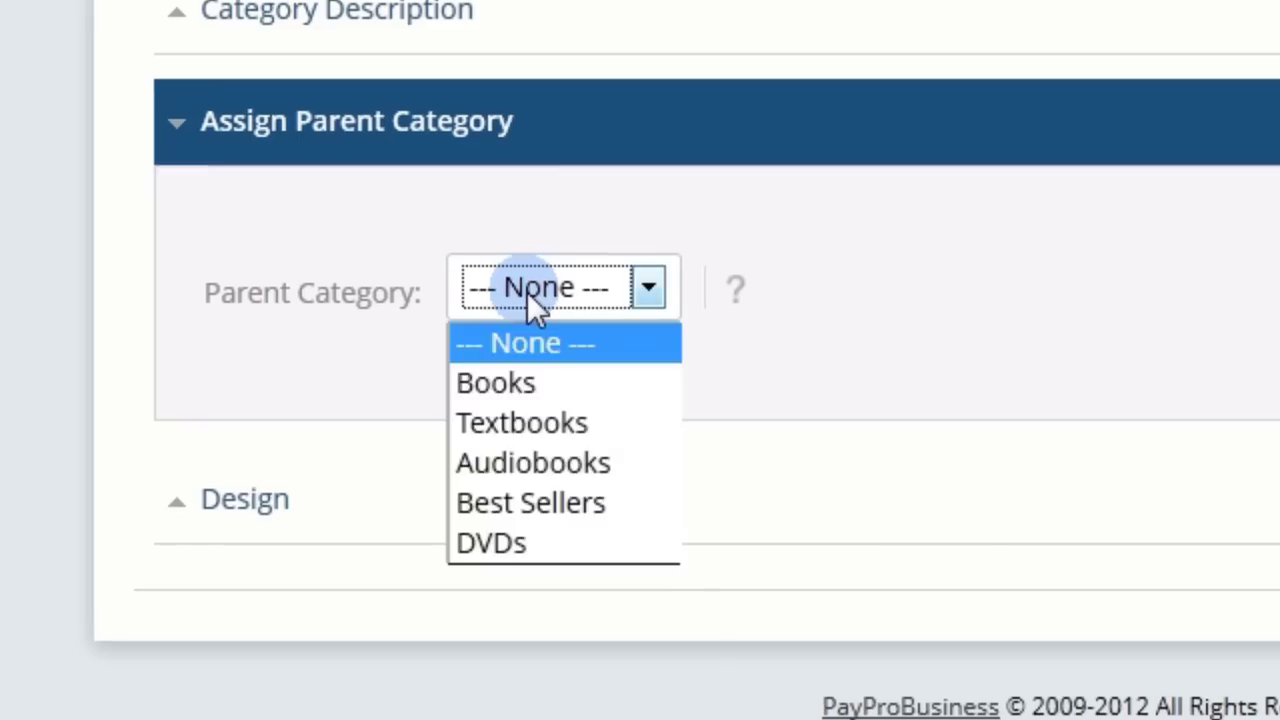
{"action": "left_click", "coordinate": [491, 386]}
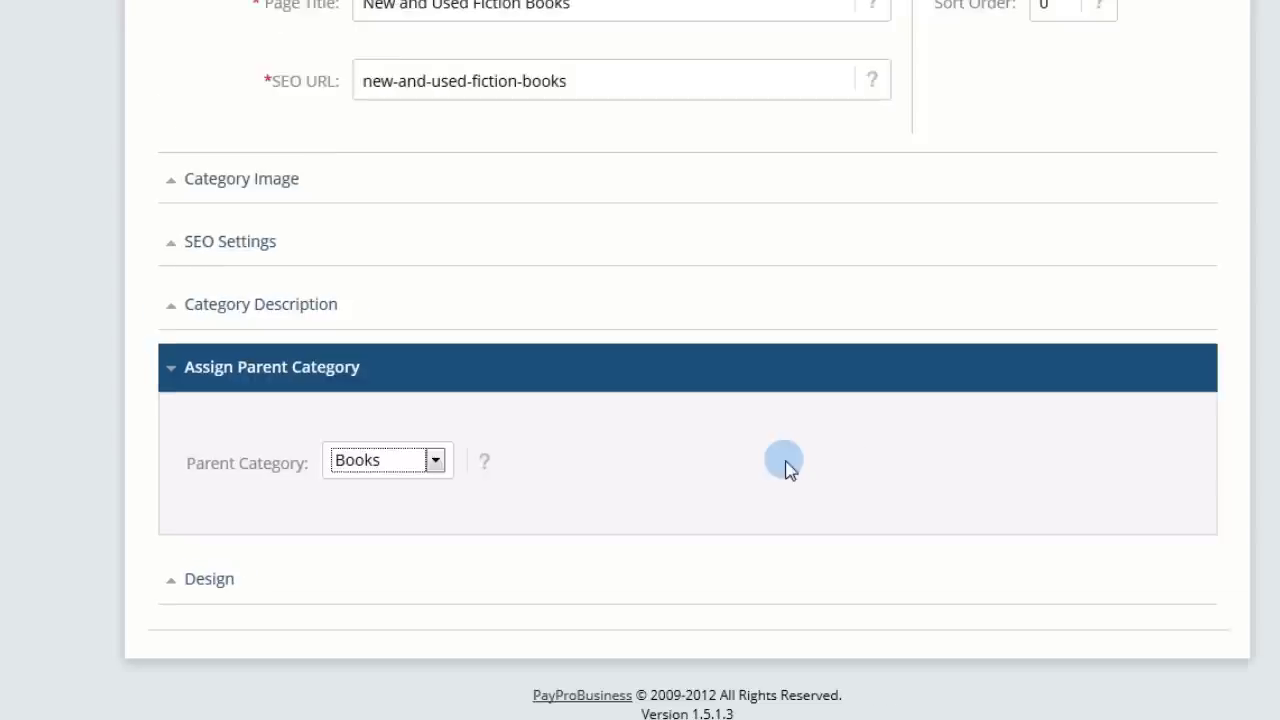
{"action": "scroll", "coordinate": [788, 468], "scroll_direction": "up", "scroll_amount": 5}
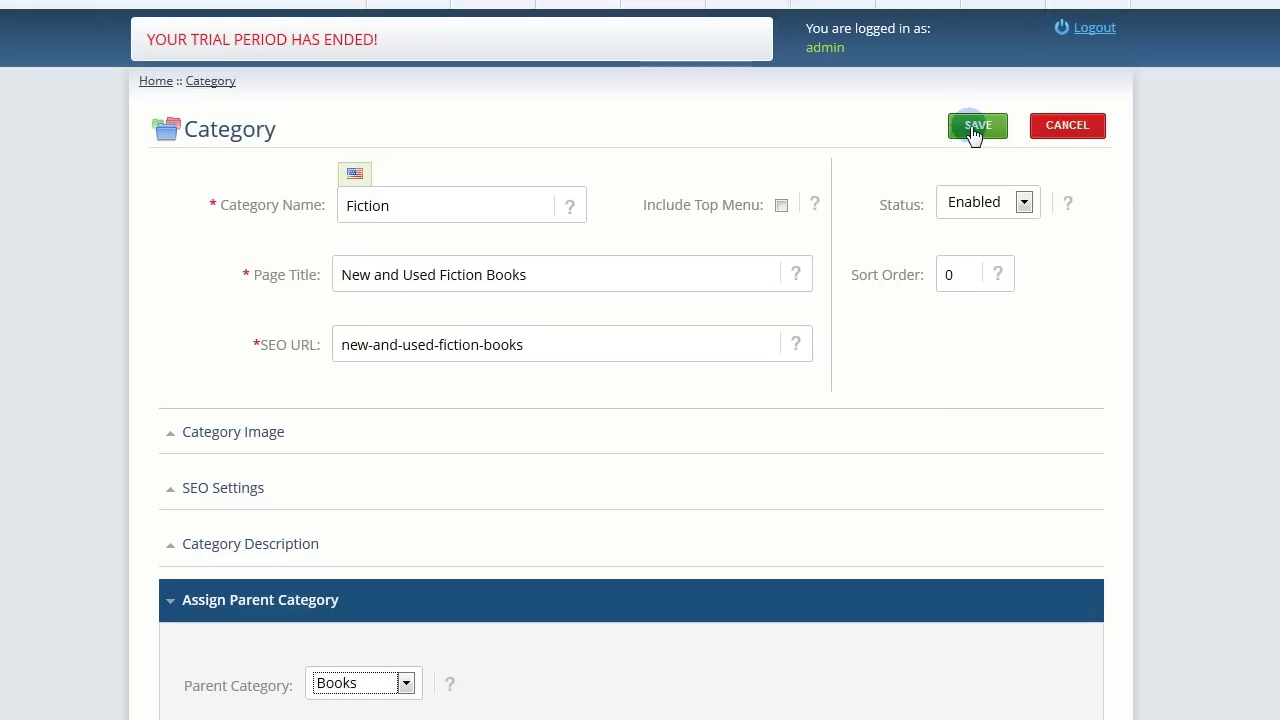
{"action": "left_click", "coordinate": [975, 130]}
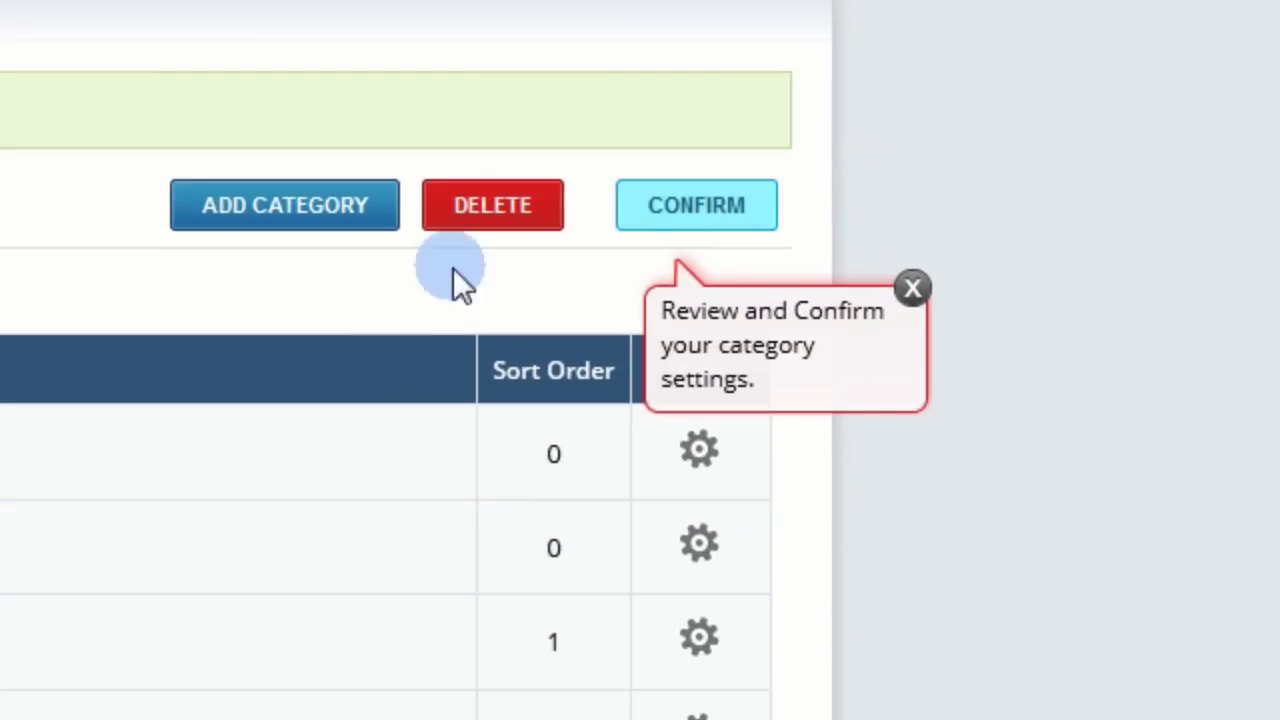
- Confirm the category settings and go to the Edit and Confirm your Products step
{"action": "left_click", "coordinate": [705, 213]}
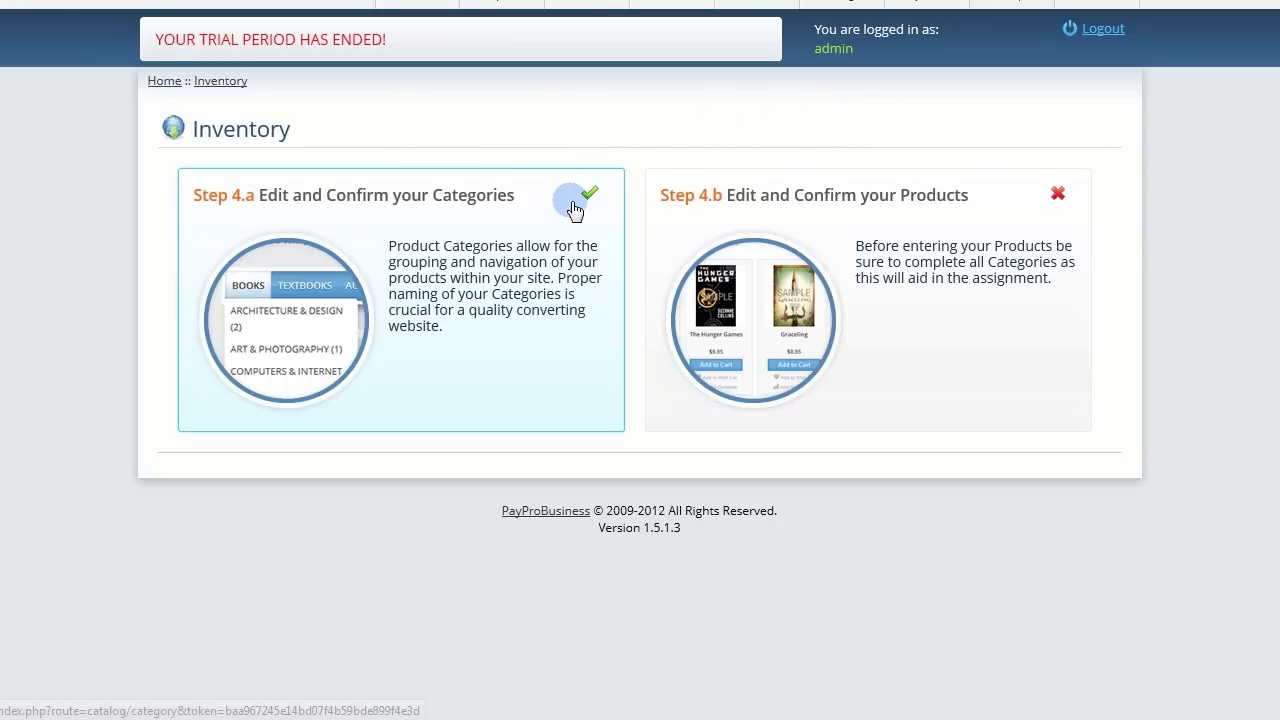
{"action": "left_click", "coordinate": [932, 287]}
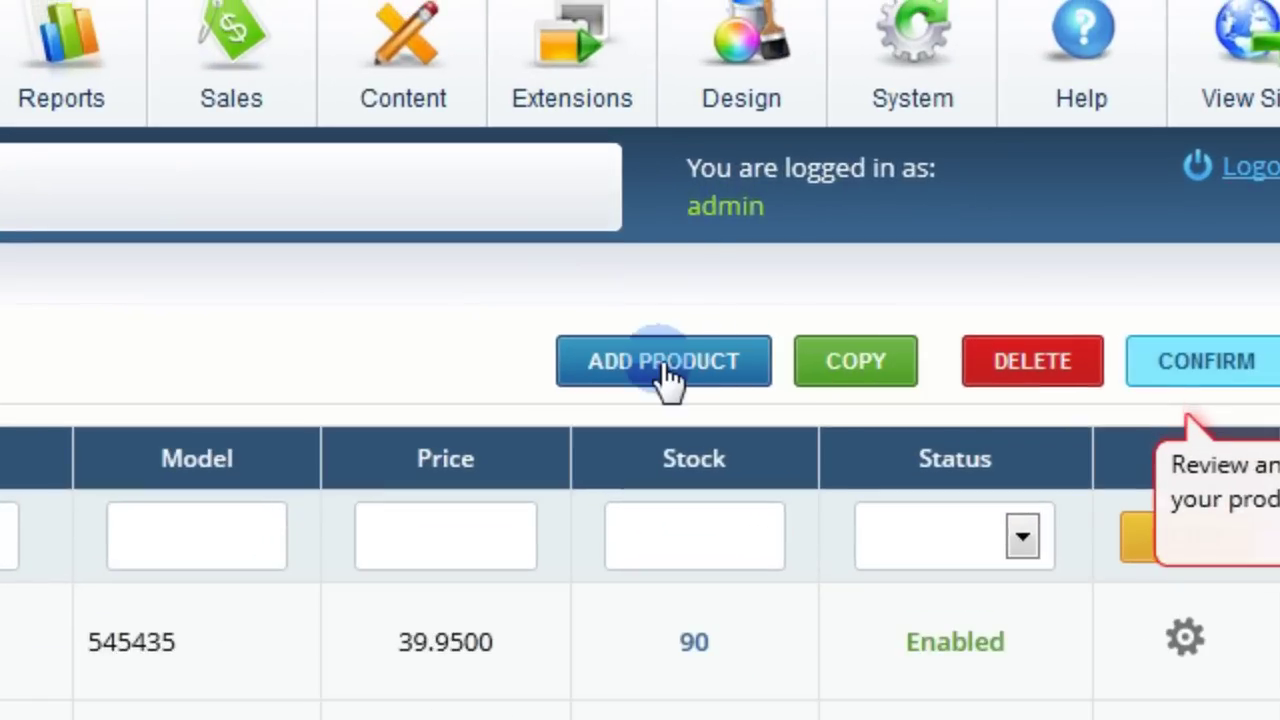
- Add a new product named 'The Hunger Games' priced at 12.95
{"action": "left_click", "coordinate": [667, 375]}
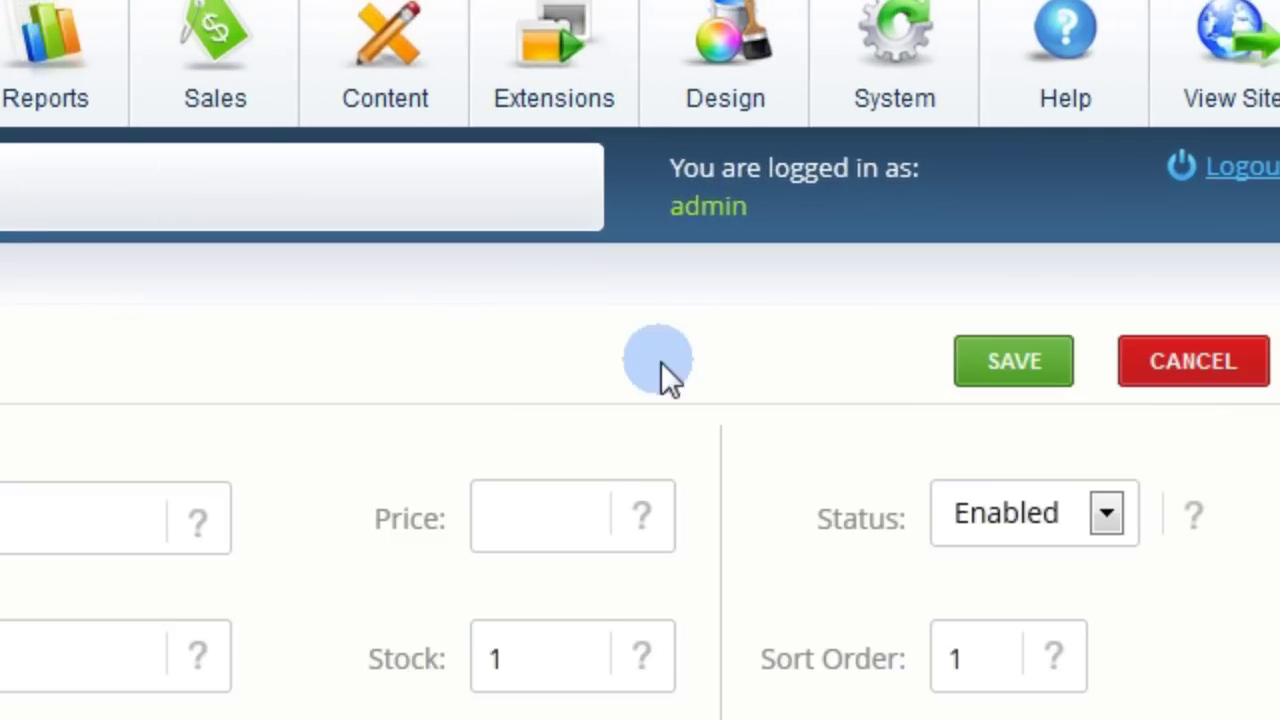
{"action": "left_click", "coordinate": [60, 451]}
{"action": "type", "text": "The "}
{"action": "type", "text": "Hunger "}
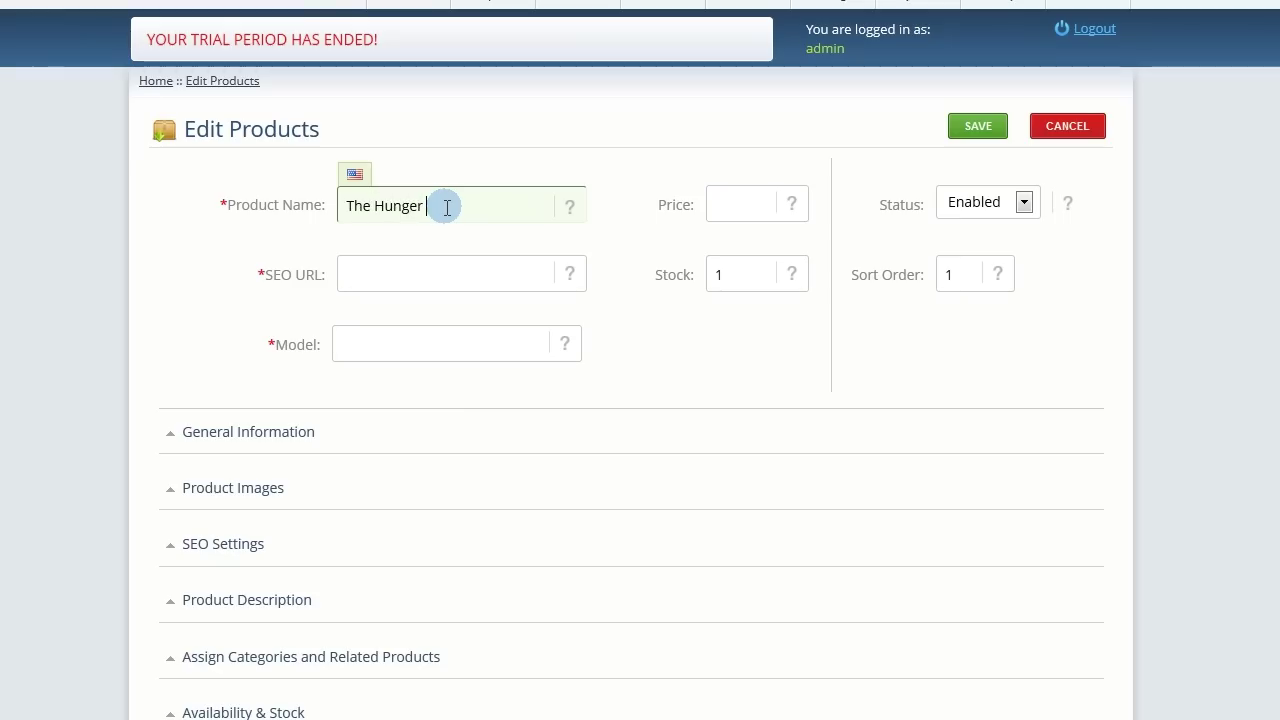
{"action": "type", "text": "Games"}
{"action": "left_click", "coordinate": [743, 214]}
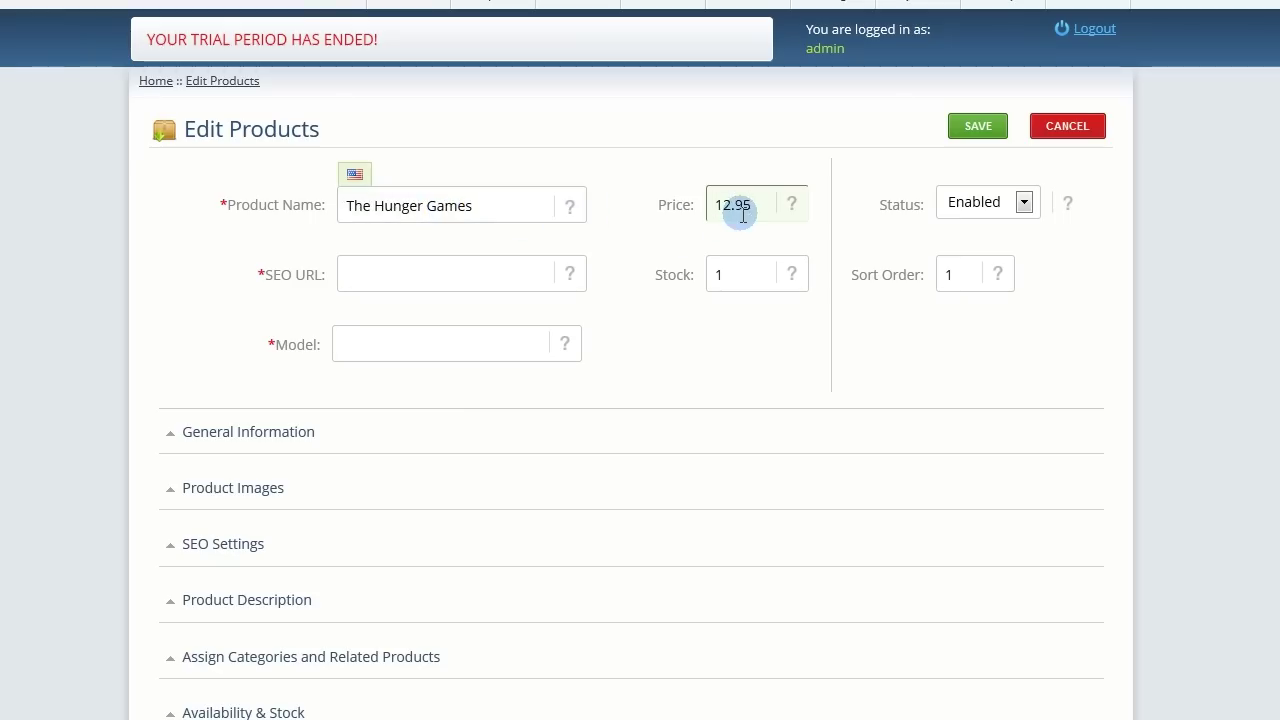
{"action": "type", "text": "12.95"}
- Set the product's SEO URL to the-hunger-games, stock to 200 and model to 7888632
{"action": "left_click", "coordinate": [435, 271]}
{"action": "type", "text": "the-hunger-games"}
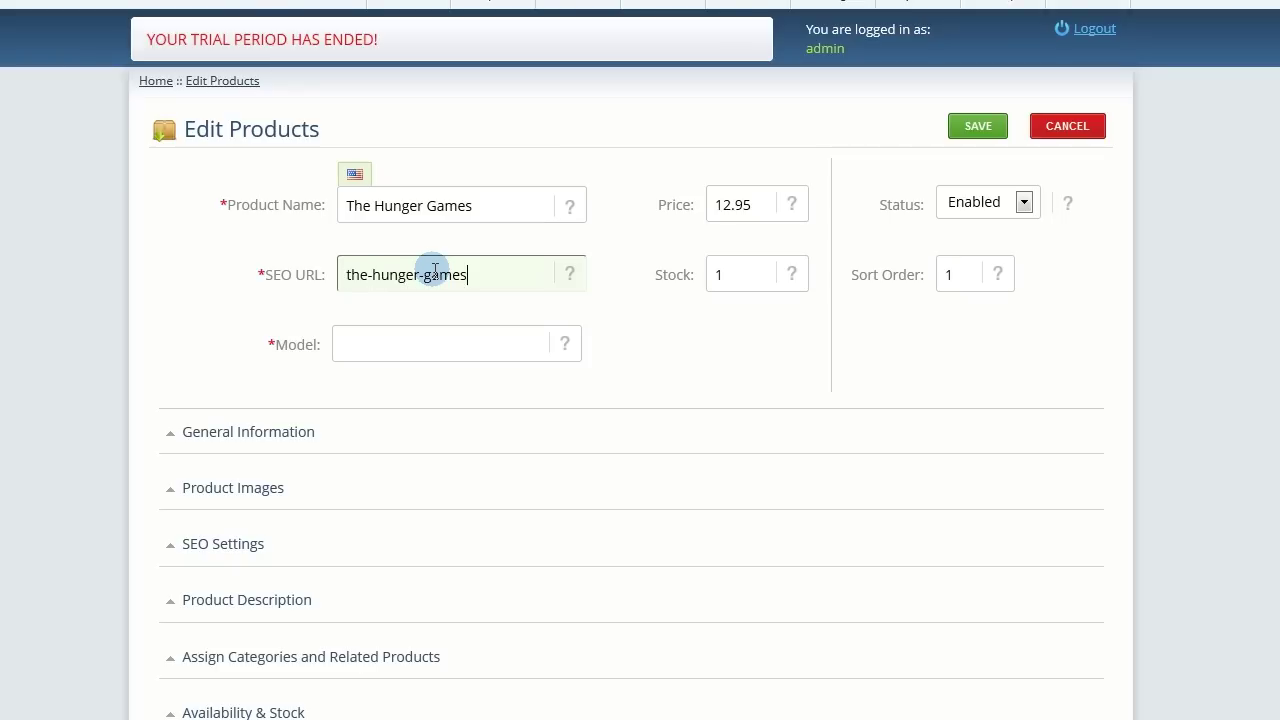
{"action": "double_click", "coordinate": [730, 272]}
{"action": "type", "text": "200"}
{"action": "left_click", "coordinate": [388, 352]}
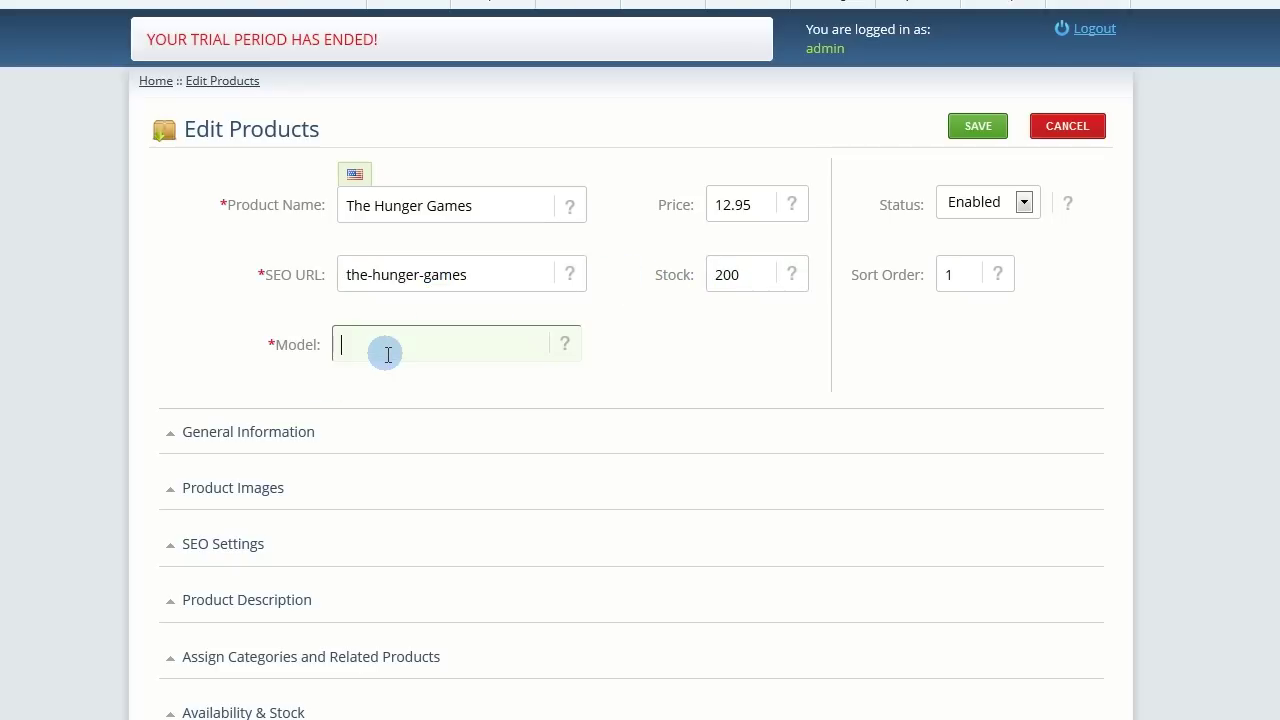
{"action": "type", "text": "7888632"}
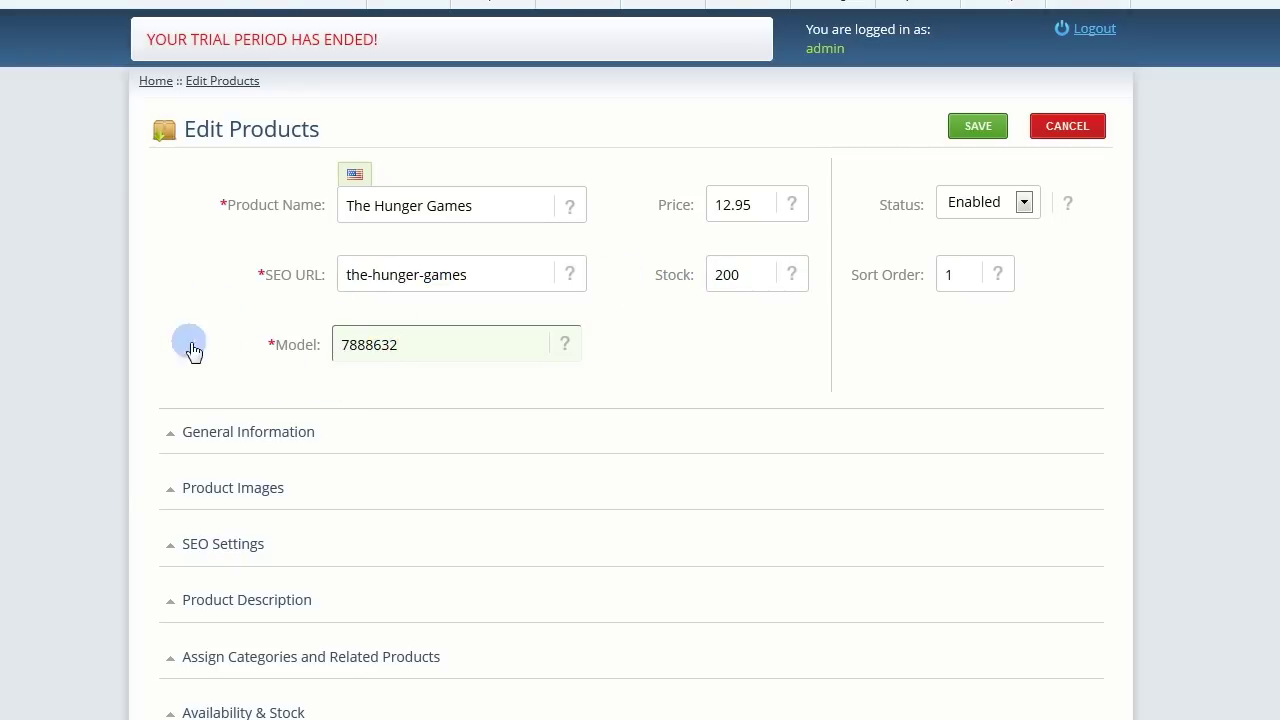
{"action": "scroll", "coordinate": [240, 280], "scroll_direction": "down", "scroll_amount": 3}
- Upload the Hunger Games cover in the Image Manager and set it as the main product image
{"action": "left_click", "coordinate": [243, 262]}
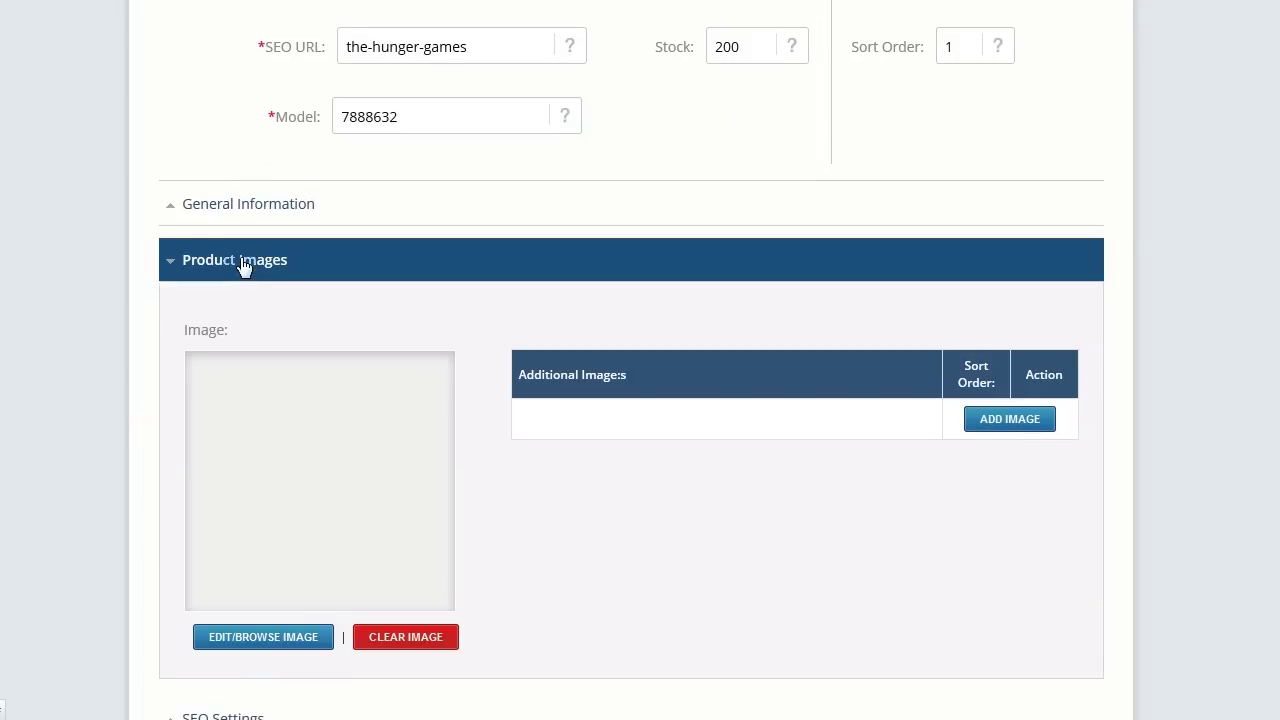
{"action": "scroll", "coordinate": [29, 366], "scroll_direction": "down", "scroll_amount": 3}
{"action": "left_click", "coordinate": [270, 412]}
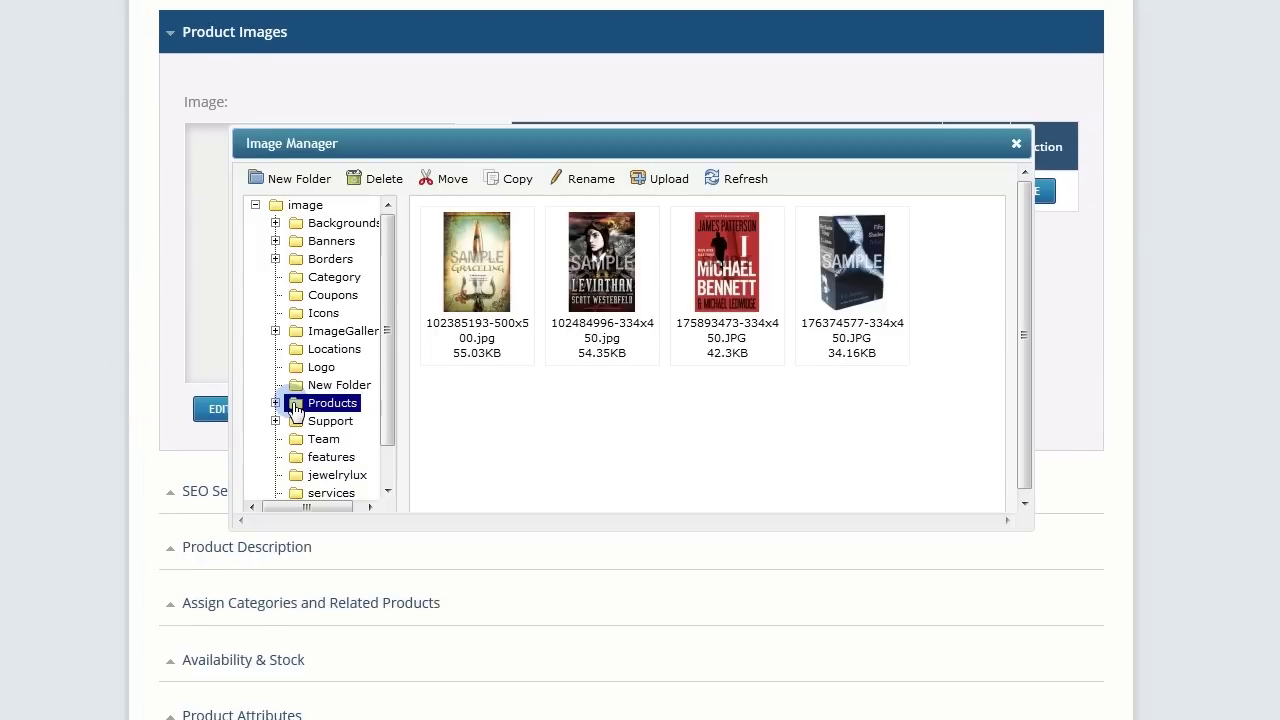
{"action": "left_click", "coordinate": [670, 179]}
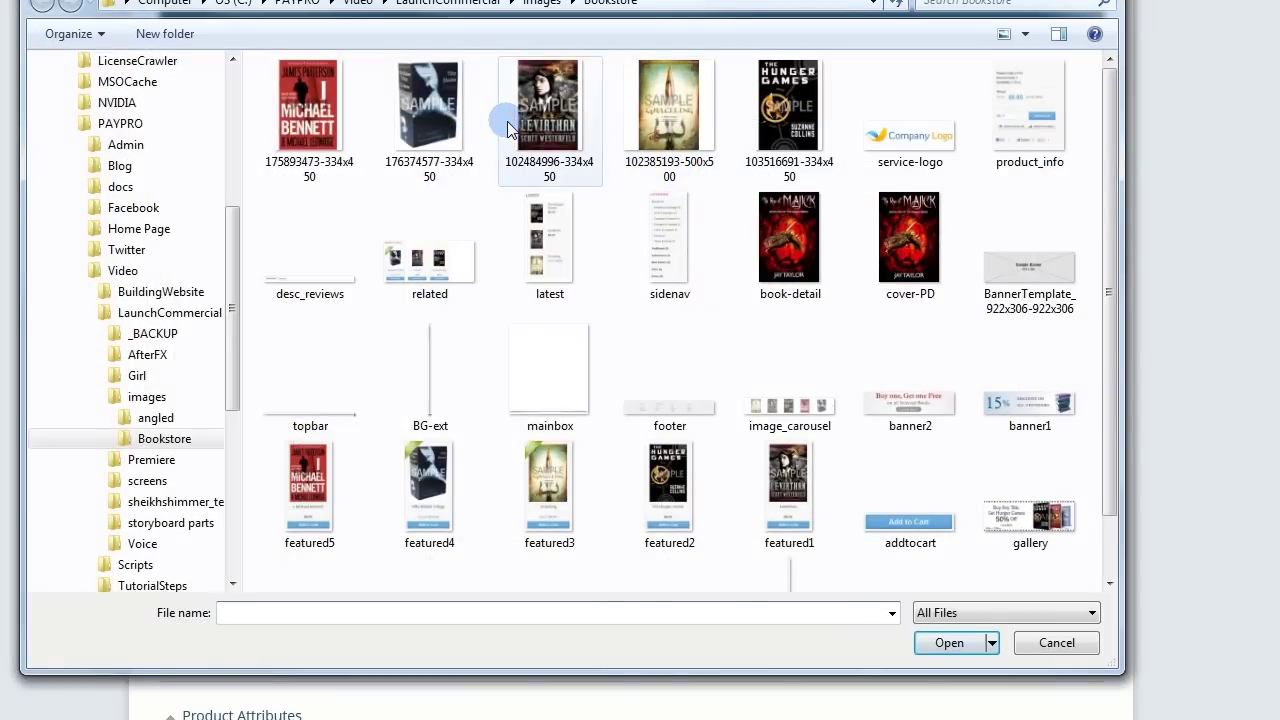
{"action": "double_click", "coordinate": [791, 113]}
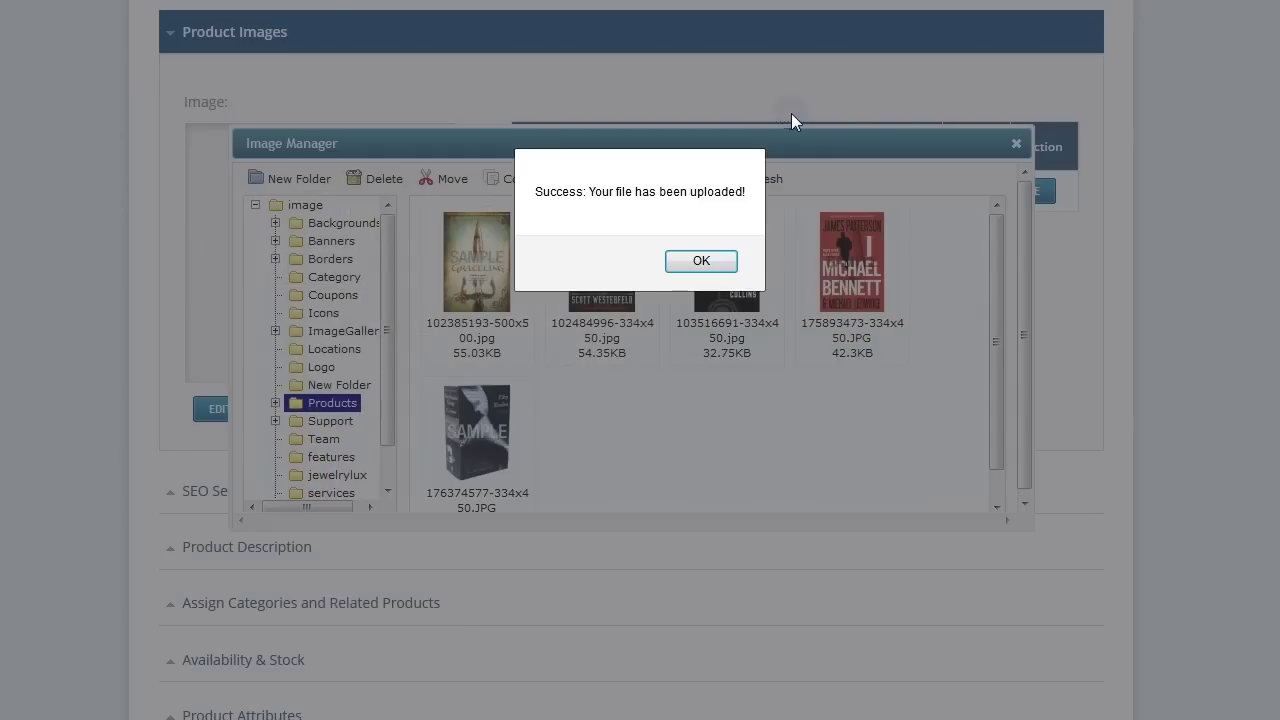
{"action": "left_click", "coordinate": [699, 262]}
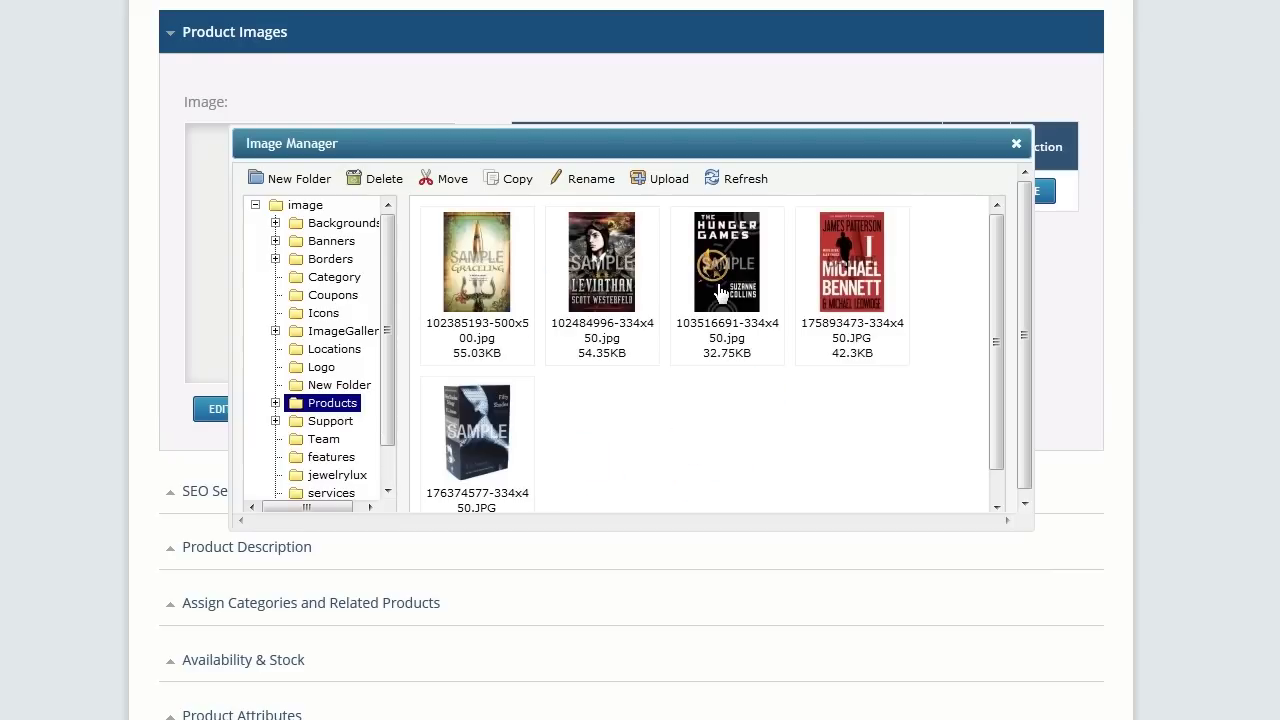
{"action": "double_click", "coordinate": [743, 259]}
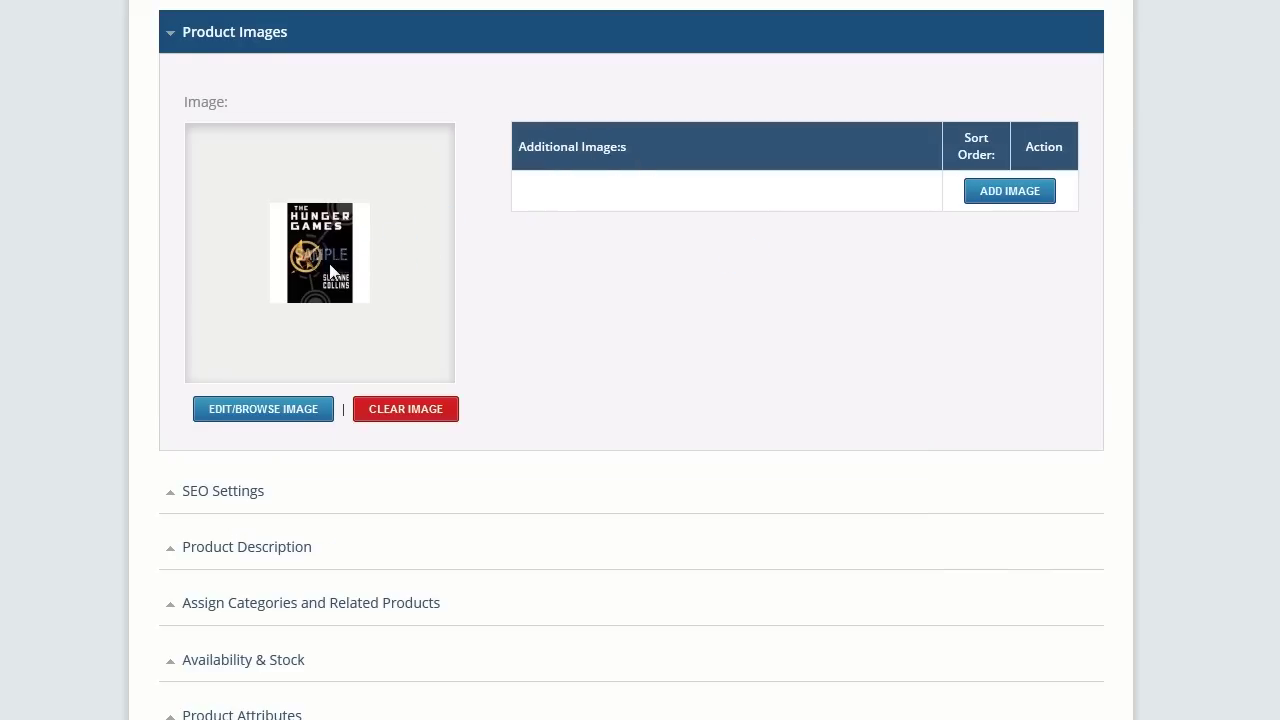
{"action": "scroll", "coordinate": [542, 272], "scroll_direction": "up", "scroll_amount": 2}
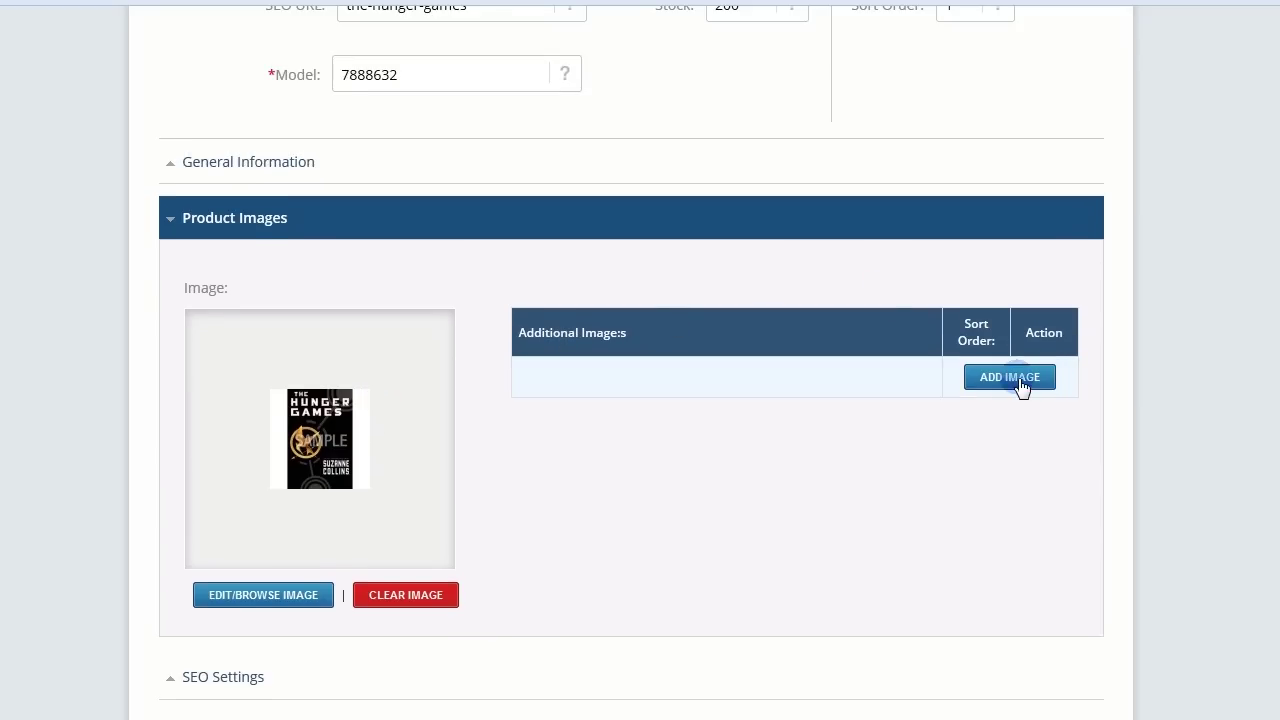
{"action": "scroll", "coordinate": [669, 450], "scroll_direction": "down", "scroll_amount": 4}
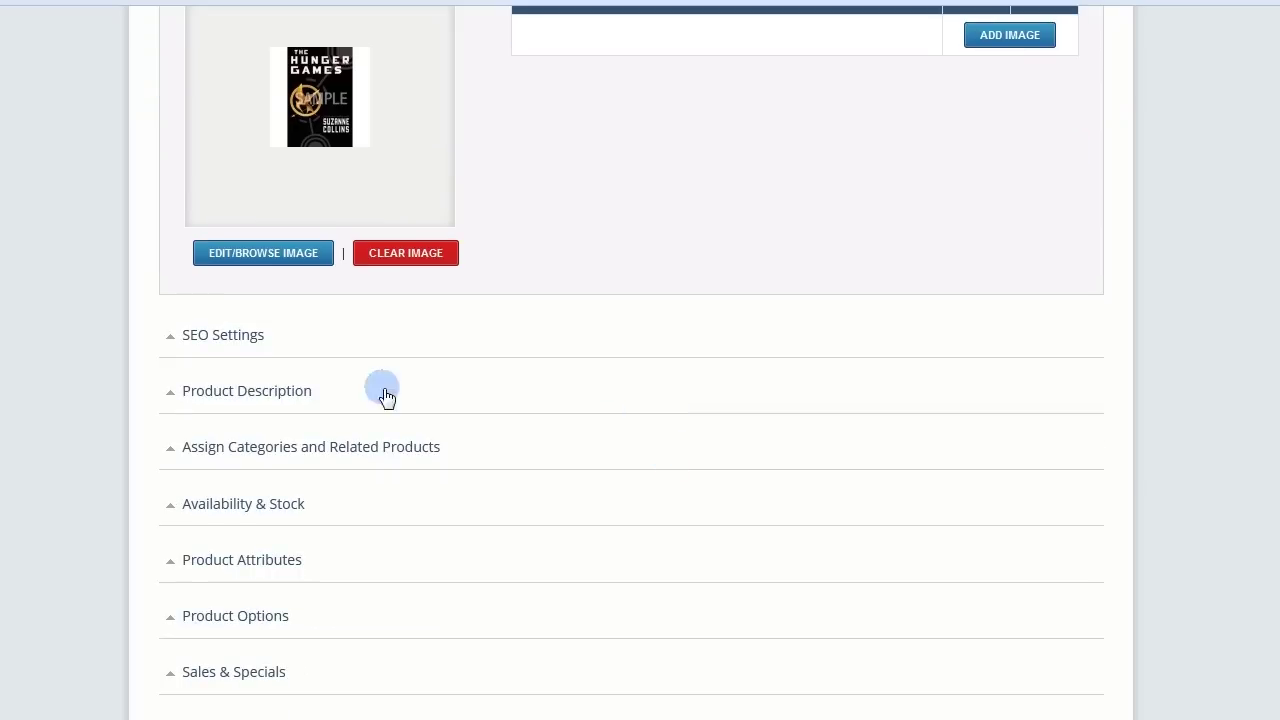
- Paste the two-paragraph book blurb into the description and embed the YouTube video link
{"action": "left_click", "coordinate": [282, 393]}
{"action": "scroll", "coordinate": [277, 390], "scroll_direction": "down", "scroll_amount": 2}
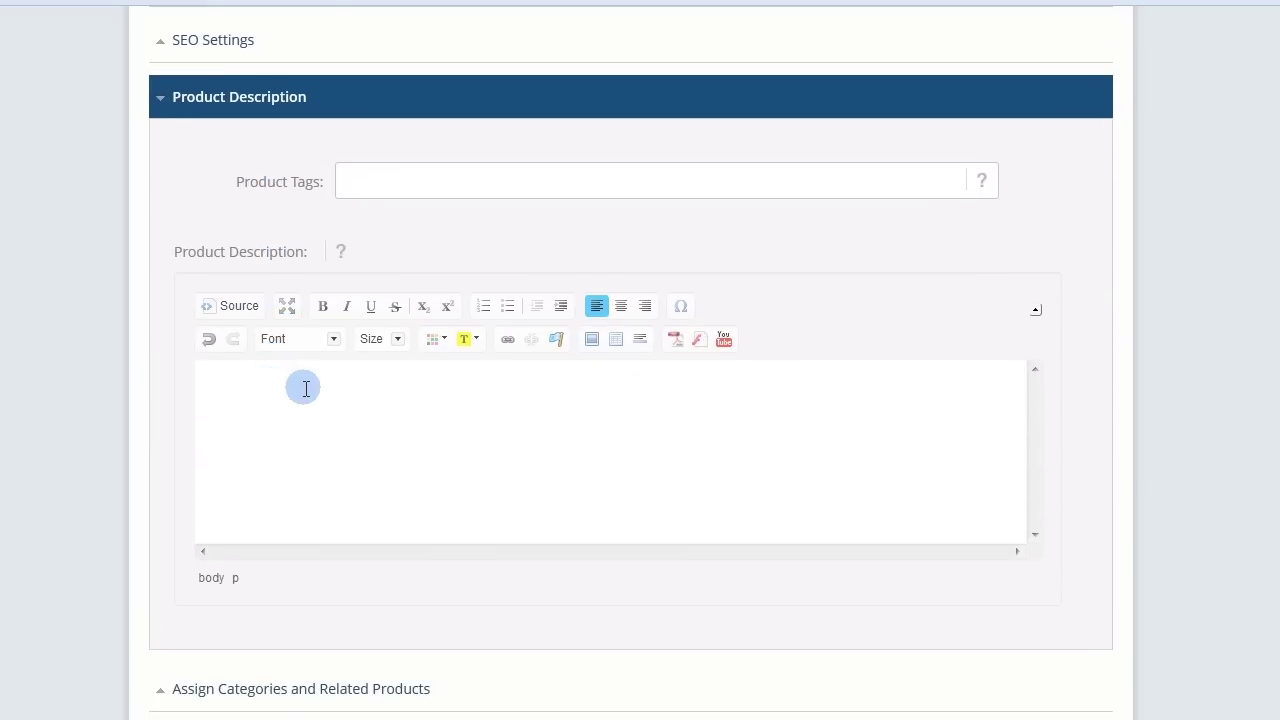
{"action": "type", "text": "Now in paperback, the book no one can stop talking about . . . In the ruins of a place once known as North America lies the nation of Panem, a shining Capitol surrounded by twelve outlying districts. The Capitol is harsh and cruel and keeps the districts in line by forcing them all to send one boy and one girl between the ages of twelve and eighteen to participate in the annual Hunger Games, a fight to the death on live TV. Sixteen-year-old Katniss Everdeen, who lives alone with her mother and younger sister, regards it as a death sentence when she is forced to represent her district in the Games. But Katniss has been close to dead (cont'd)"}
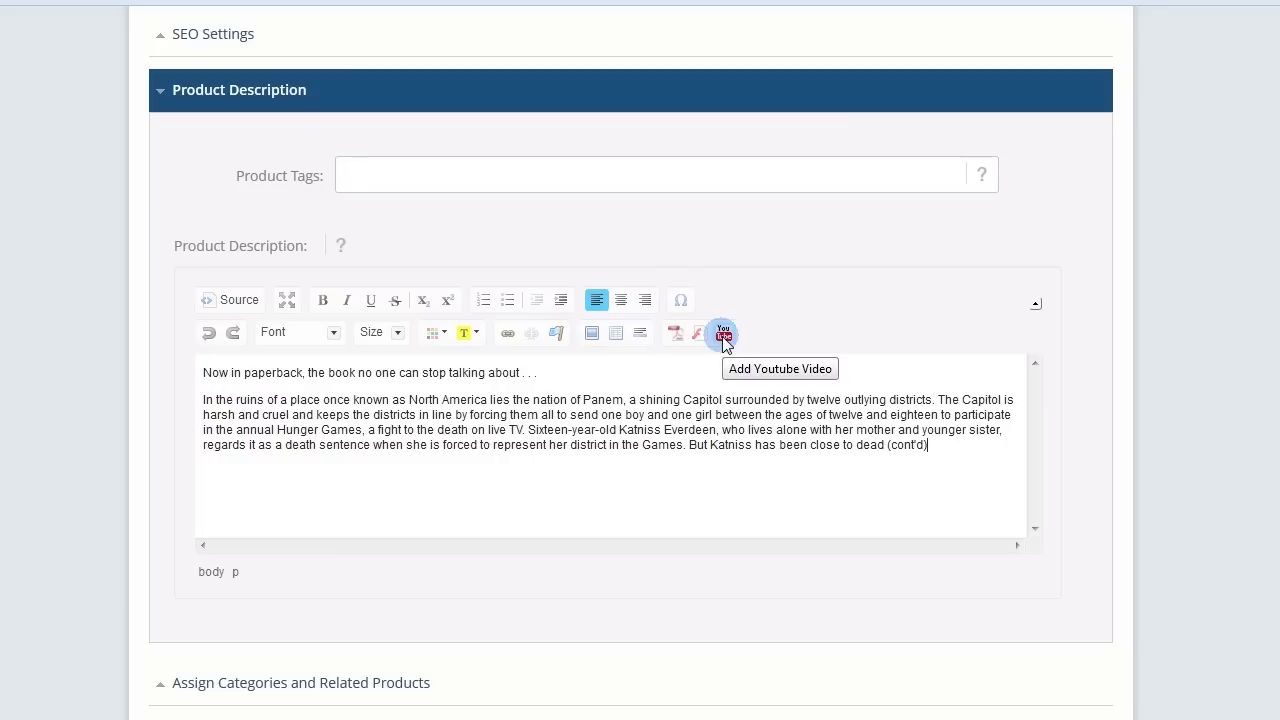
{"action": "left_click", "coordinate": [807, 311]}
{"action": "left_click", "coordinate": [463, 508]}
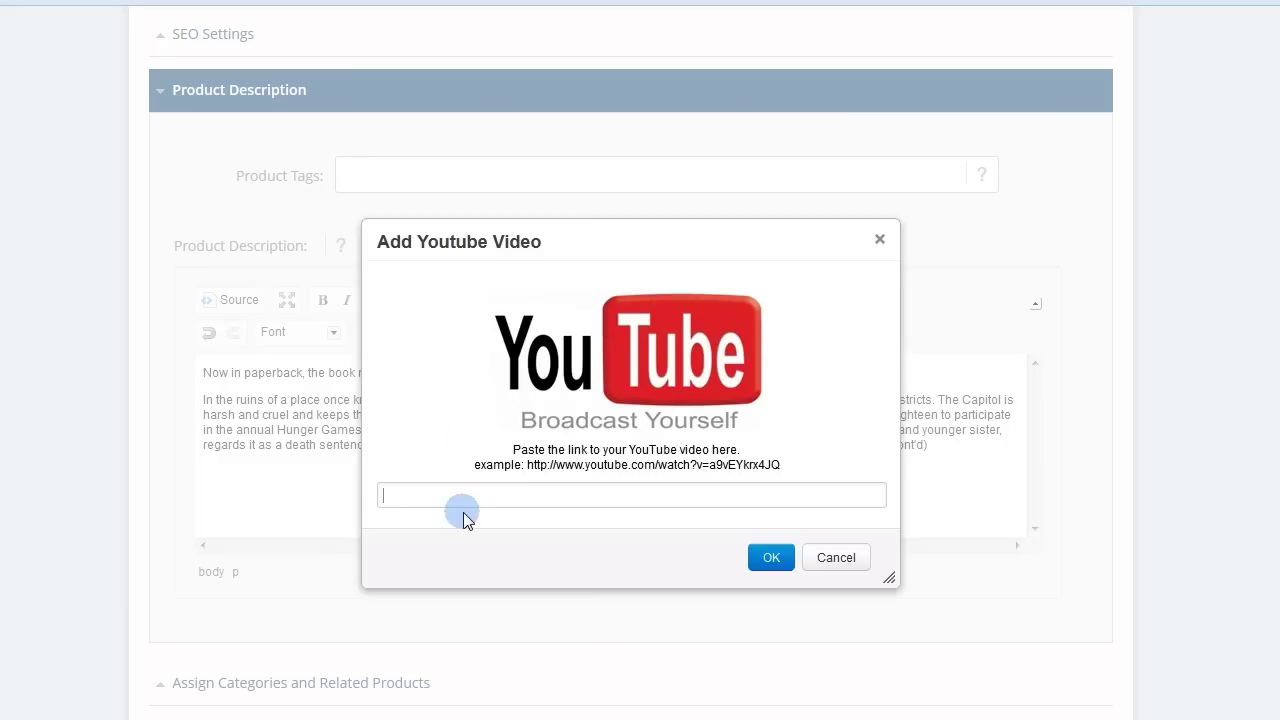
{"action": "type", "text": "http://www.youtube.com/watch?v=FH15DI8ZW14"}
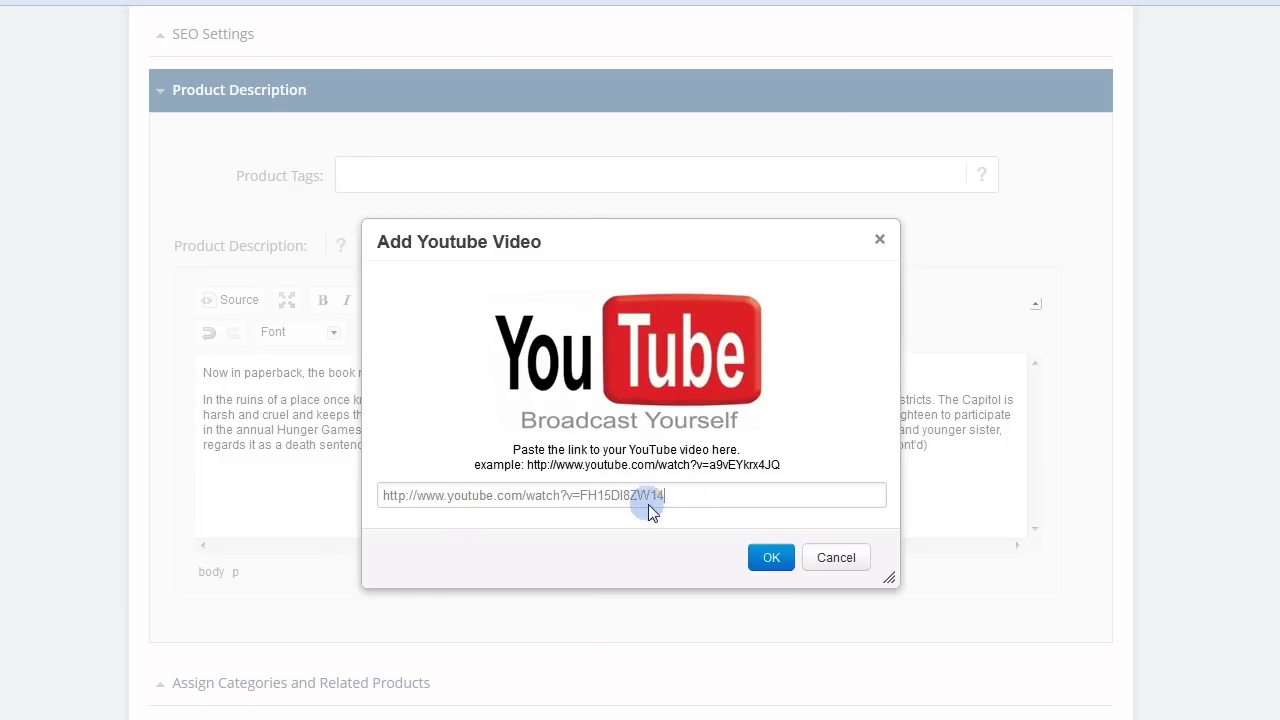
{"action": "left_click", "coordinate": [770, 562]}
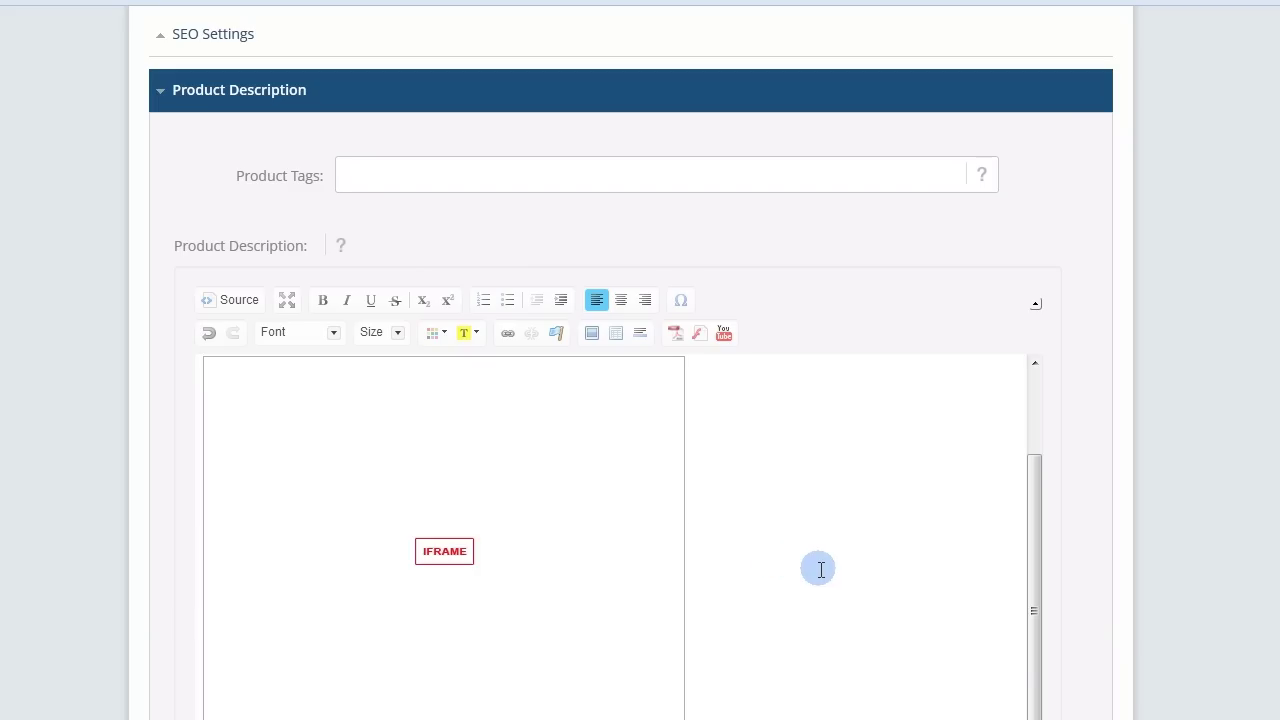
- Add the product tags Hunger Games, Suzanne Collins, Katniss, Peeta
{"action": "scroll", "coordinate": [786, 557], "scroll_direction": "up", "scroll_amount": 2}
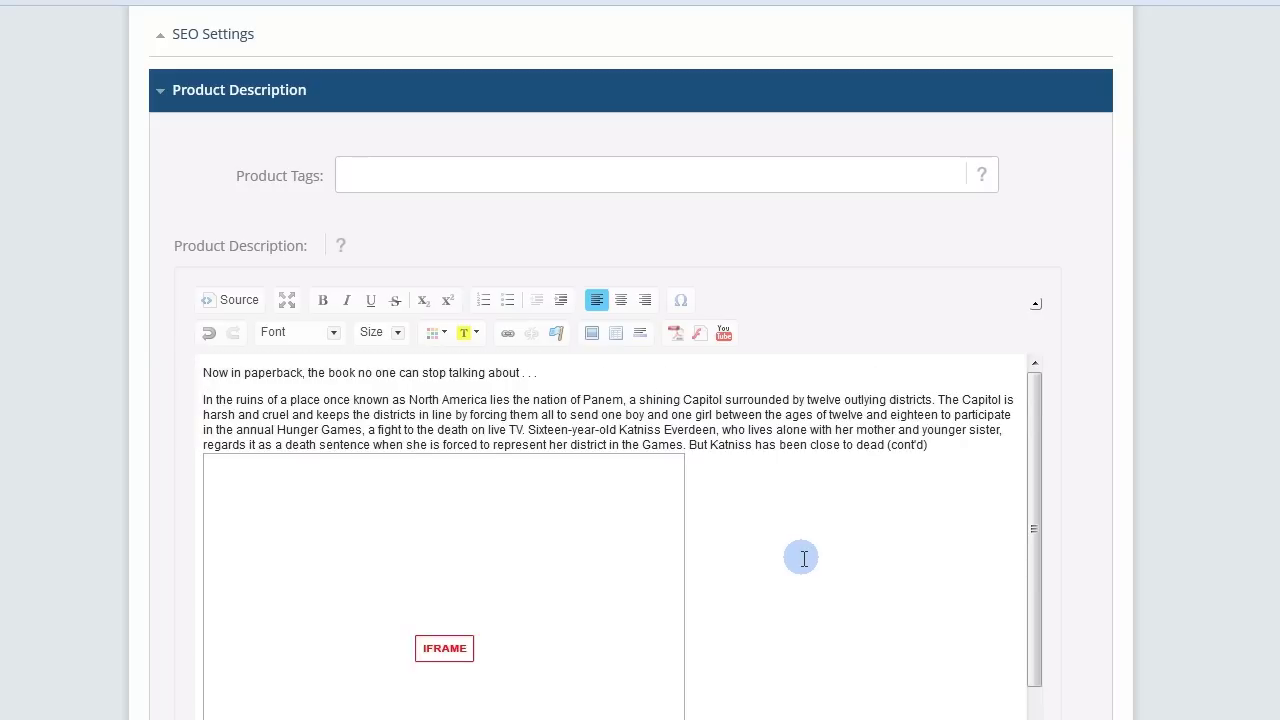
{"action": "left_click", "coordinate": [426, 186]}
{"action": "type", "text": "Hunger Games, Suzanne Collins, Katniss, Peeta"}
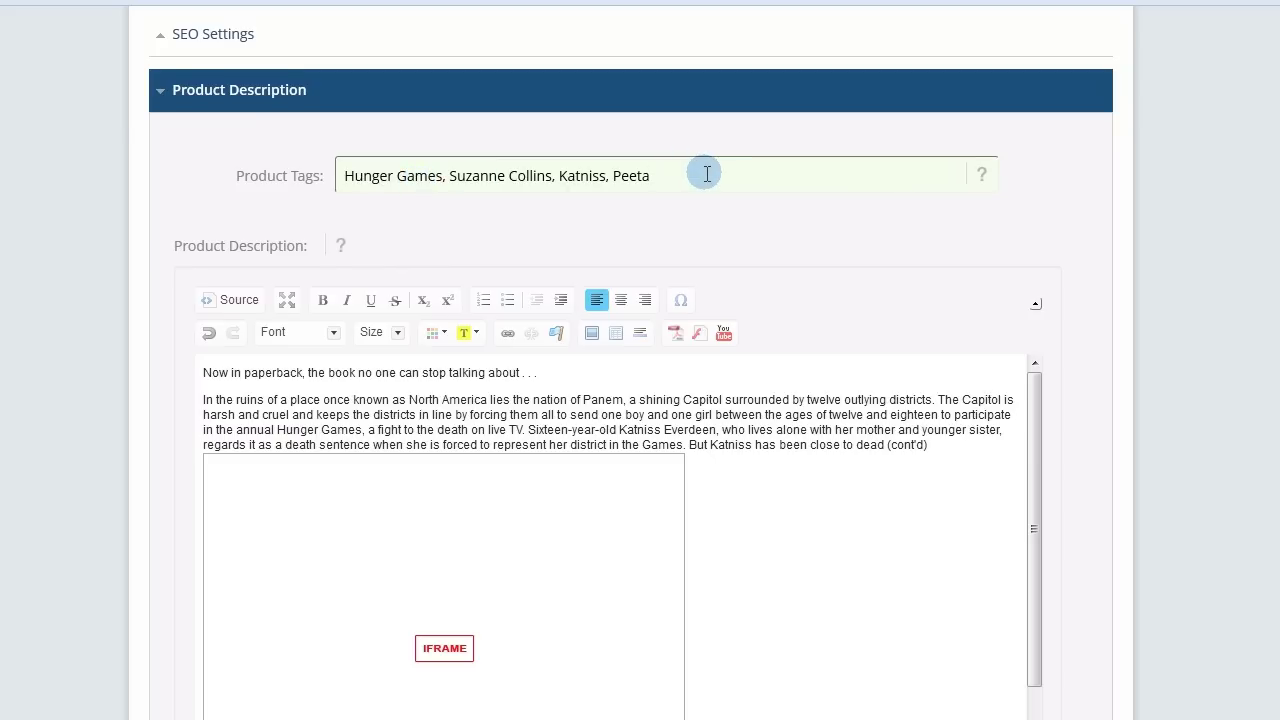
- Fill in the meta tag description and keywords, and assign the product to Books and Books > Fiction
{"action": "scroll", "coordinate": [319, 290], "scroll_direction": "up", "scroll_amount": 2}
{"action": "left_click", "coordinate": [240, 270]}
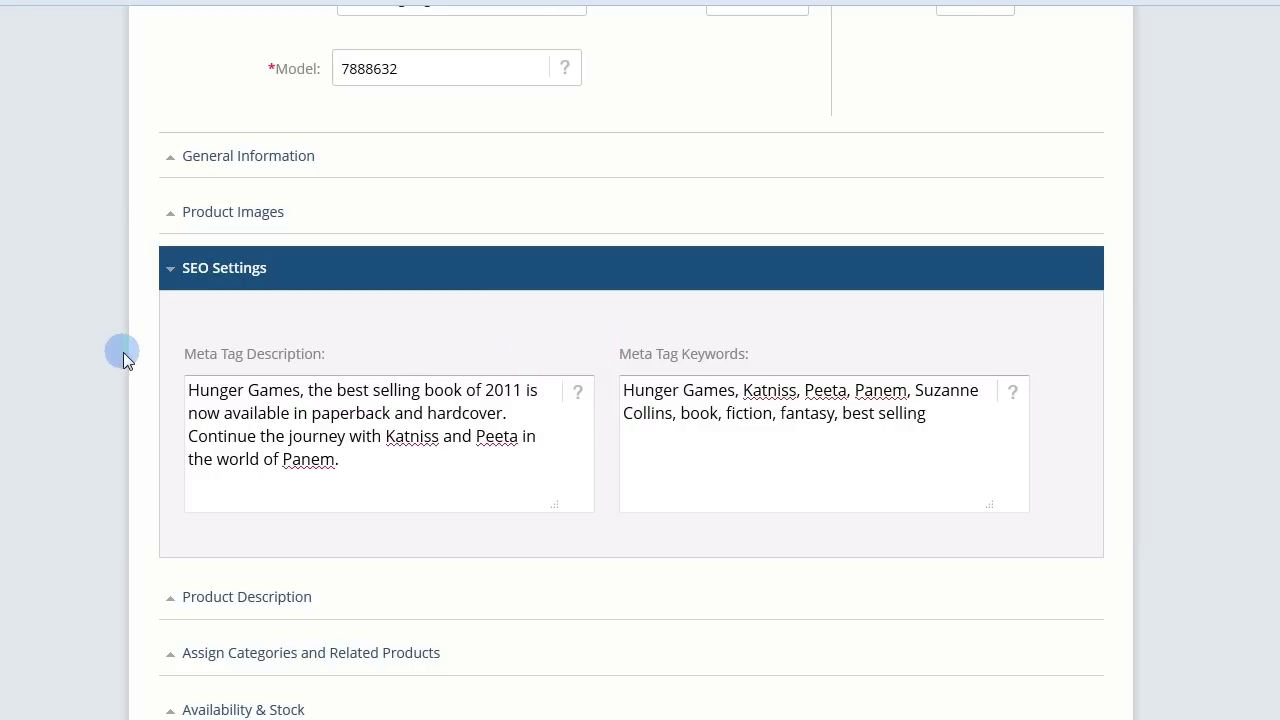
{"action": "scroll", "coordinate": [122, 358], "scroll_direction": "down", "scroll_amount": 4}
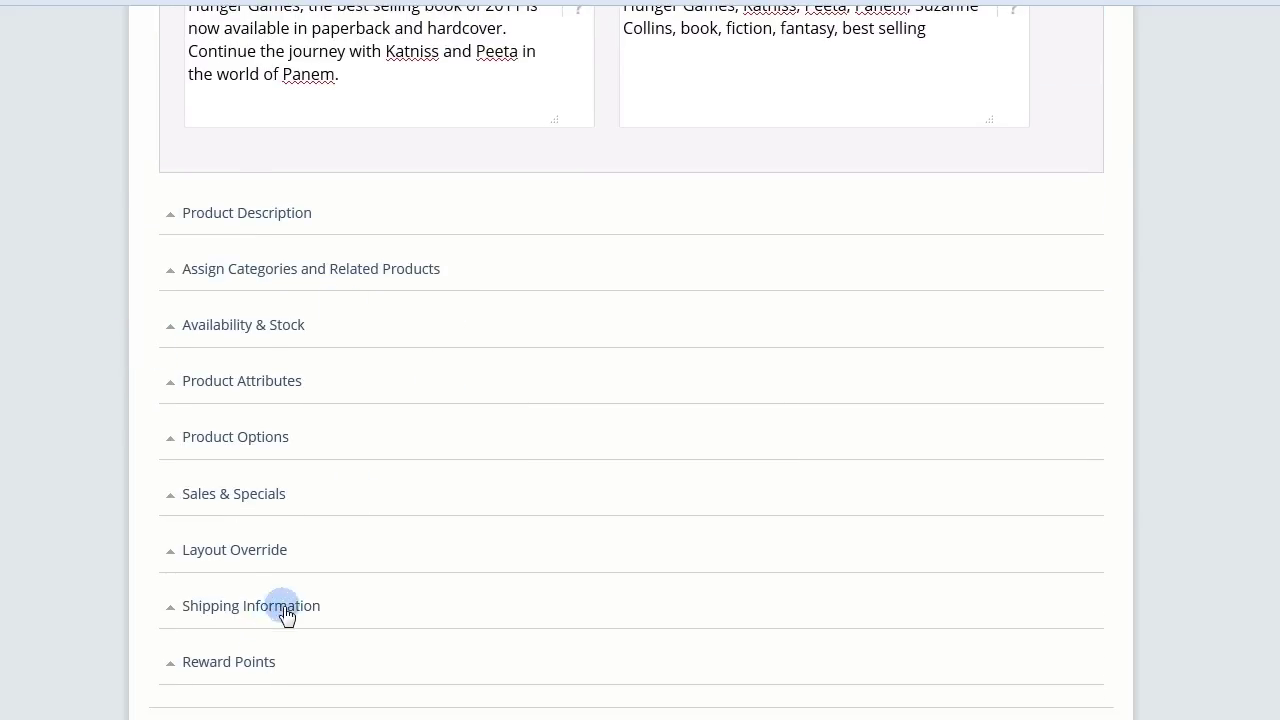
{"action": "left_click", "coordinate": [379, 298]}
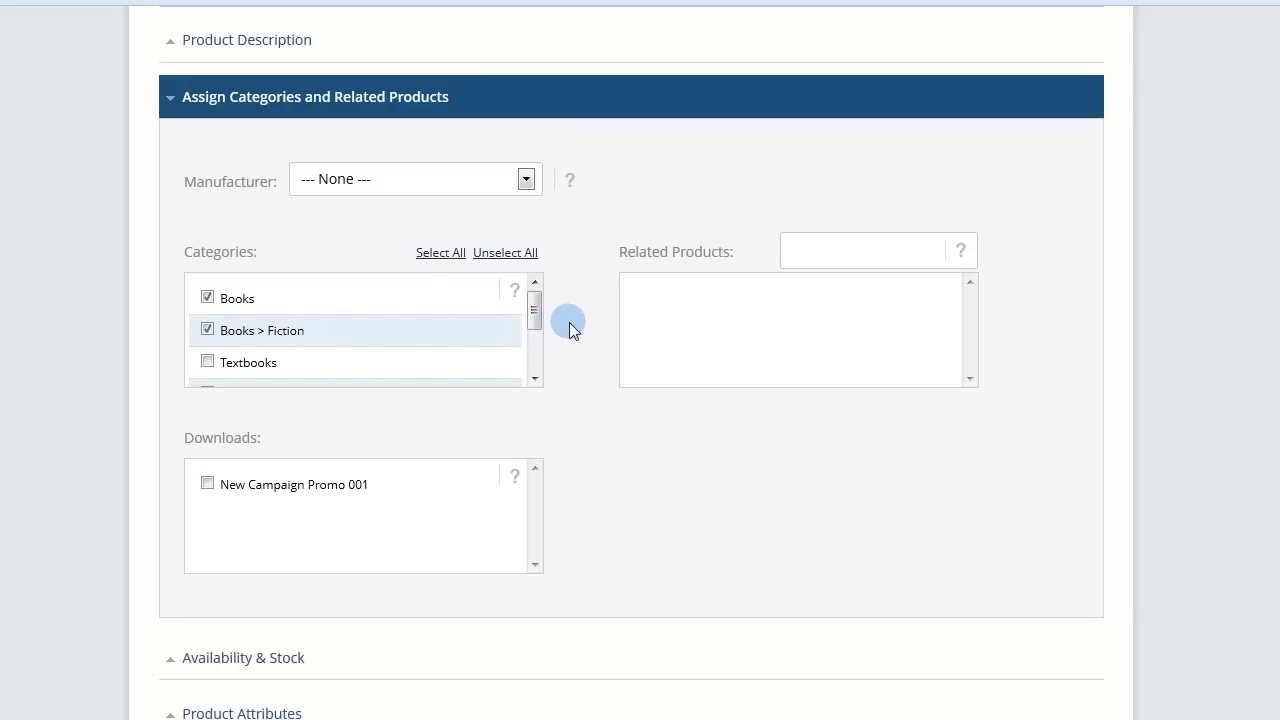
{"action": "scroll", "coordinate": [571, 337], "scroll_direction": "down", "scroll_amount": 3}
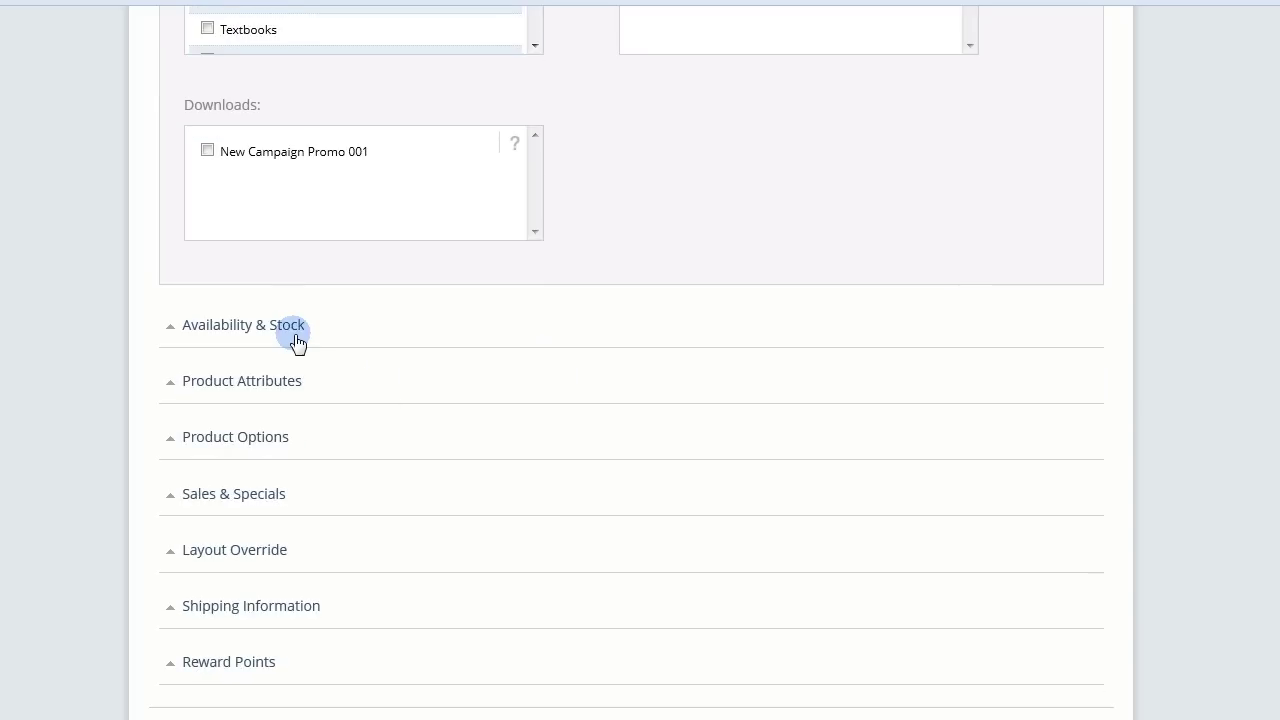
- Review the Availability & Stock settings, leaving the Out Of Stock Status unchanged
{"action": "left_click", "coordinate": [300, 334]}
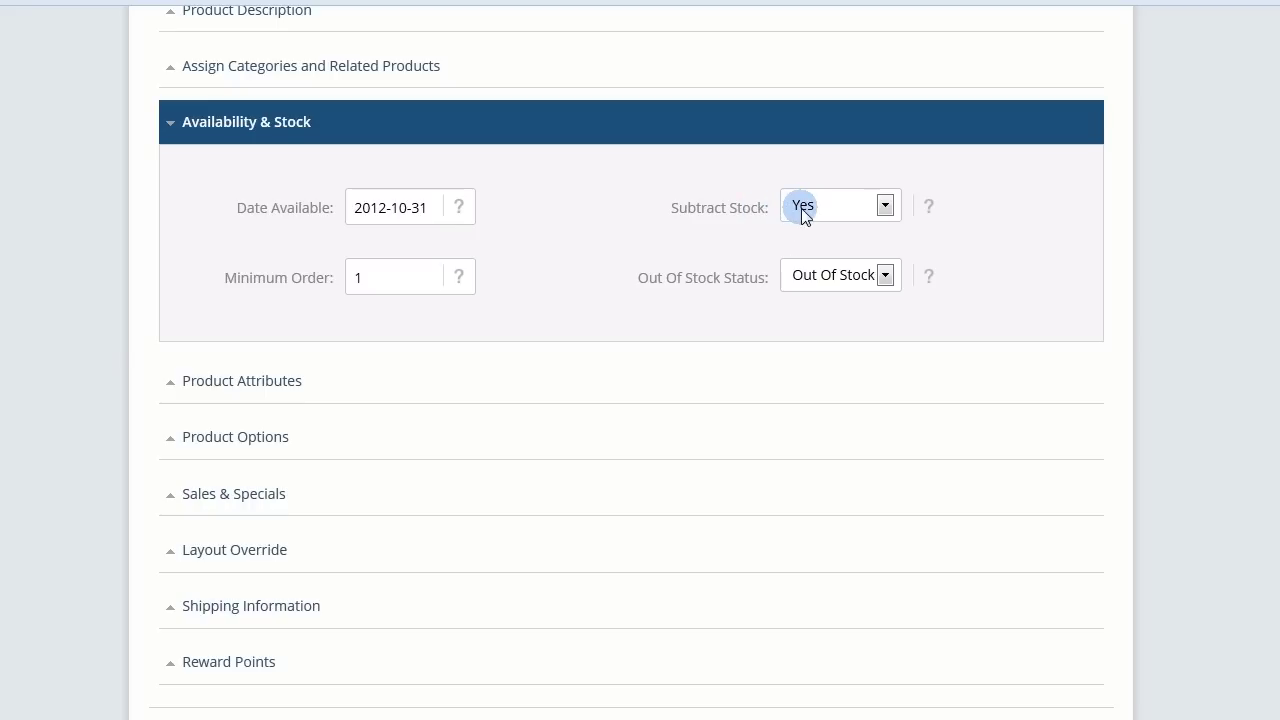
{"action": "left_click", "coordinate": [885, 274]}
{"action": "left_click", "coordinate": [886, 275]}
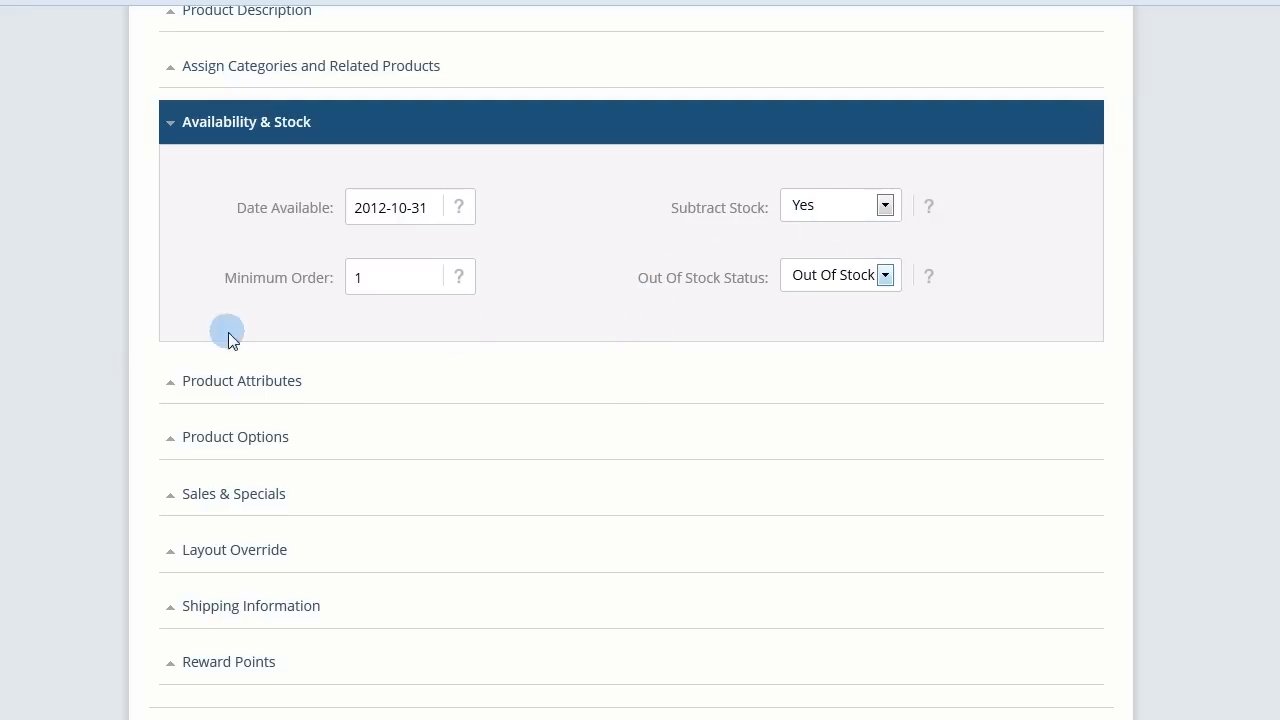
- Enter shipping location Irvine and a length of 5 inches
{"action": "left_click", "coordinate": [246, 608]}
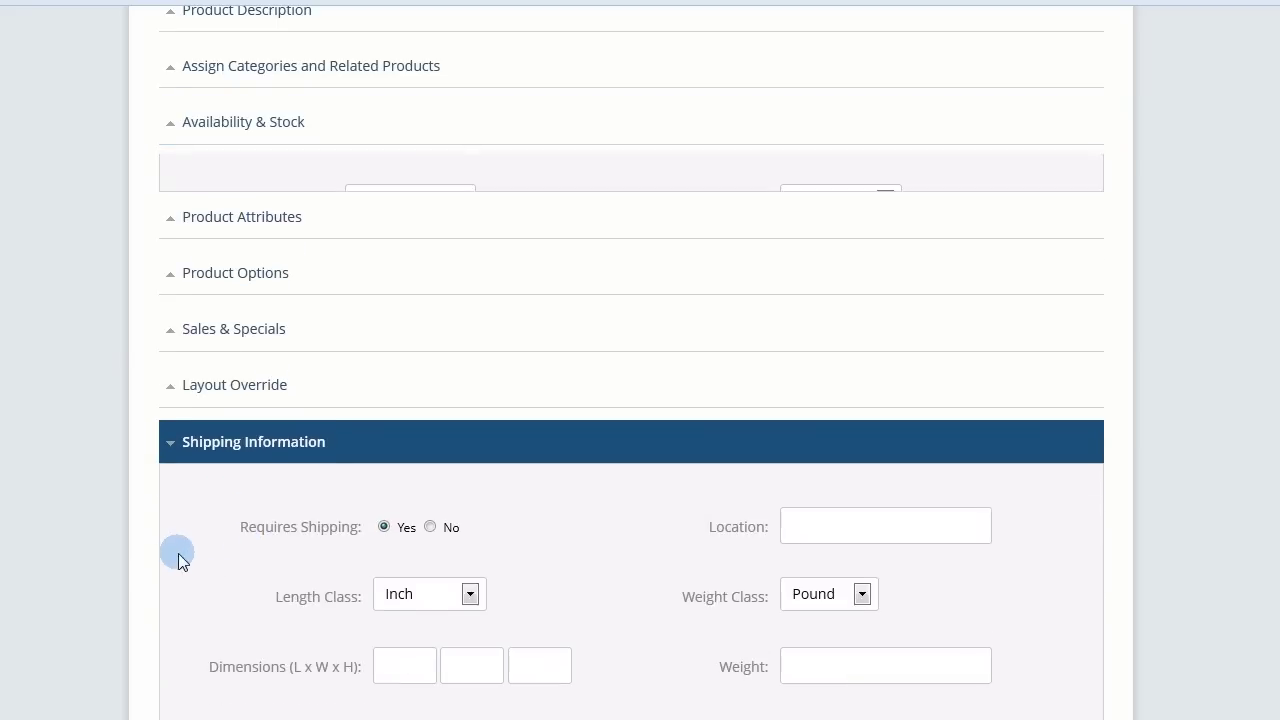
{"action": "scroll", "coordinate": [160, 552], "scroll_direction": "down", "scroll_amount": 1}
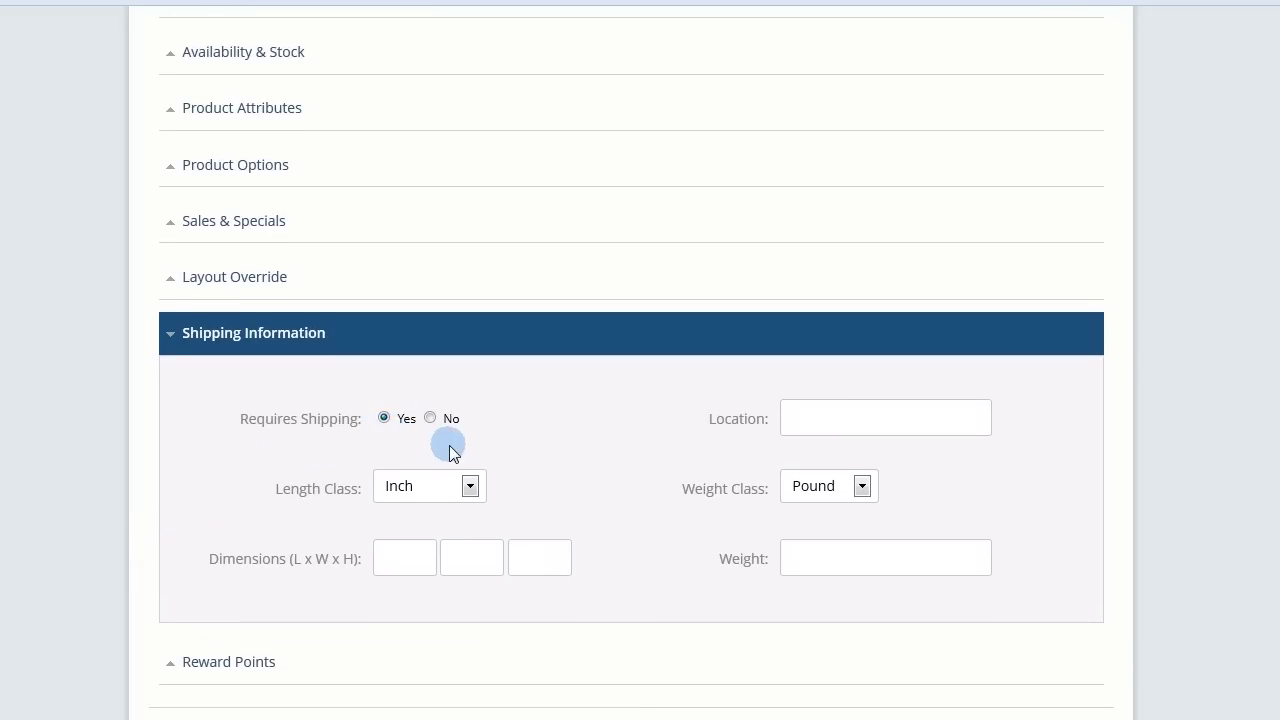
{"action": "left_click", "coordinate": [853, 428]}
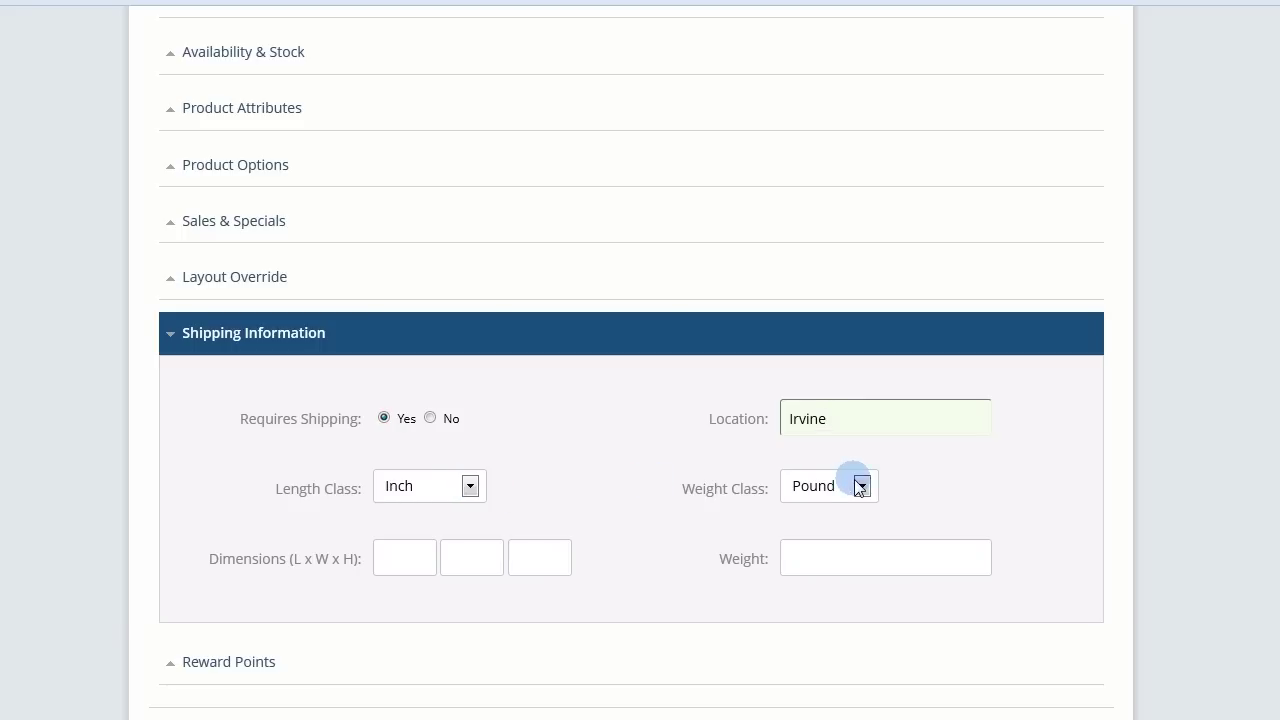
{"action": "left_click", "coordinate": [397, 558]}
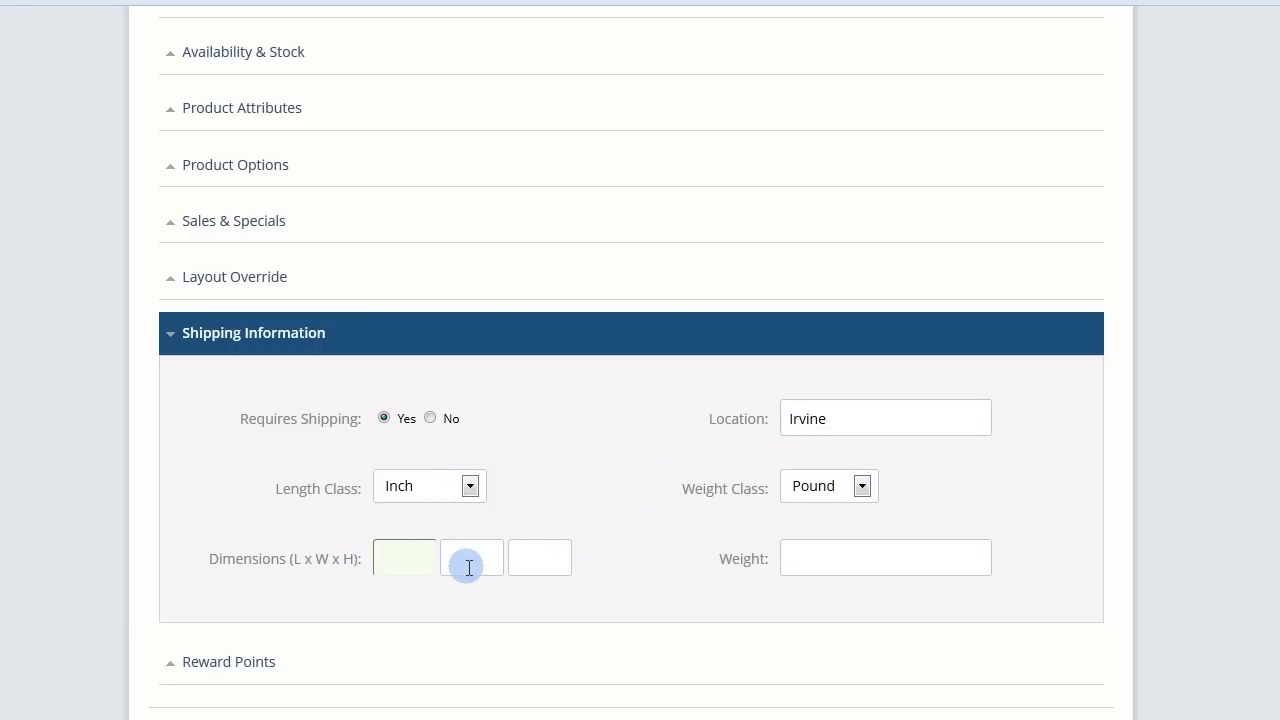
{"action": "type", "text": "5"}
{"action": "key", "text": "Tab"}
- Finish the shipping details with width 3, height 7 and weight 1 pound
{"action": "type", "text": "3"}
{"action": "key", "text": "Tab"}
{"action": "type", "text": "7"}
{"action": "key", "text": "Tab"}
{"action": "type", "text": "1"}
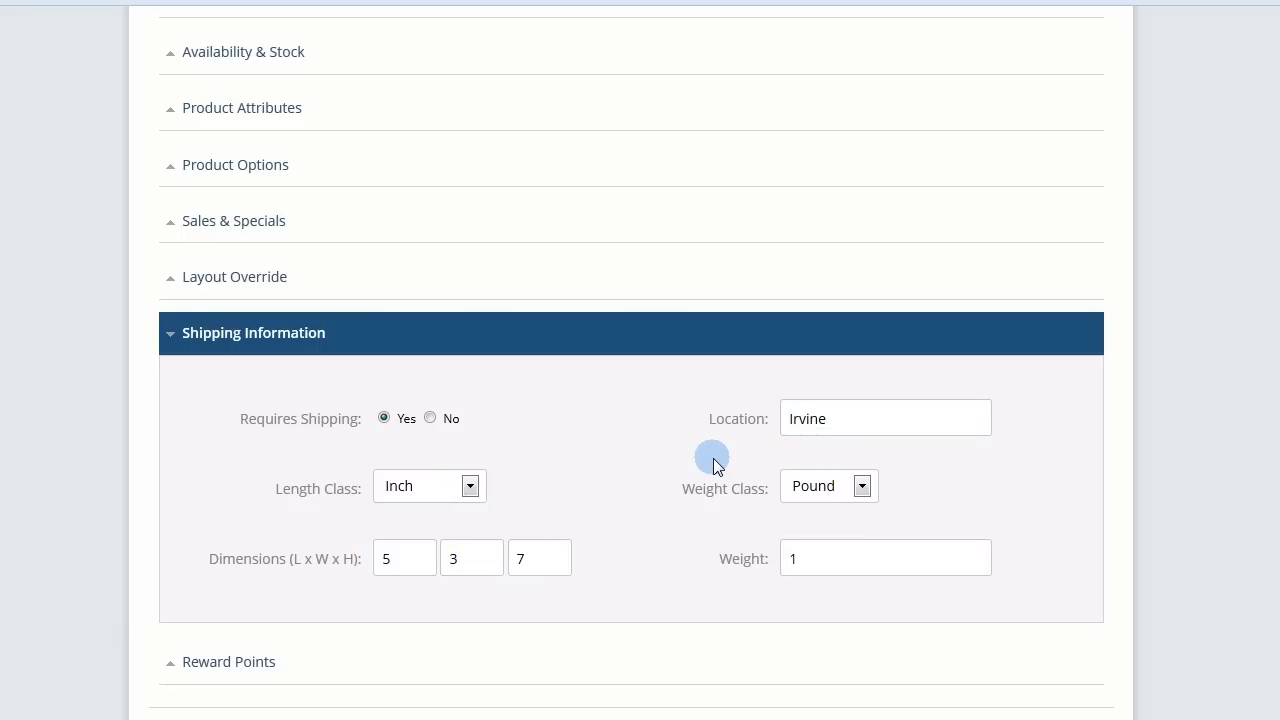
- Save the Hunger Games product and confirm the product list to return to the dashboard
{"action": "scroll", "coordinate": [714, 461], "scroll_direction": "up", "scroll_amount": 8}
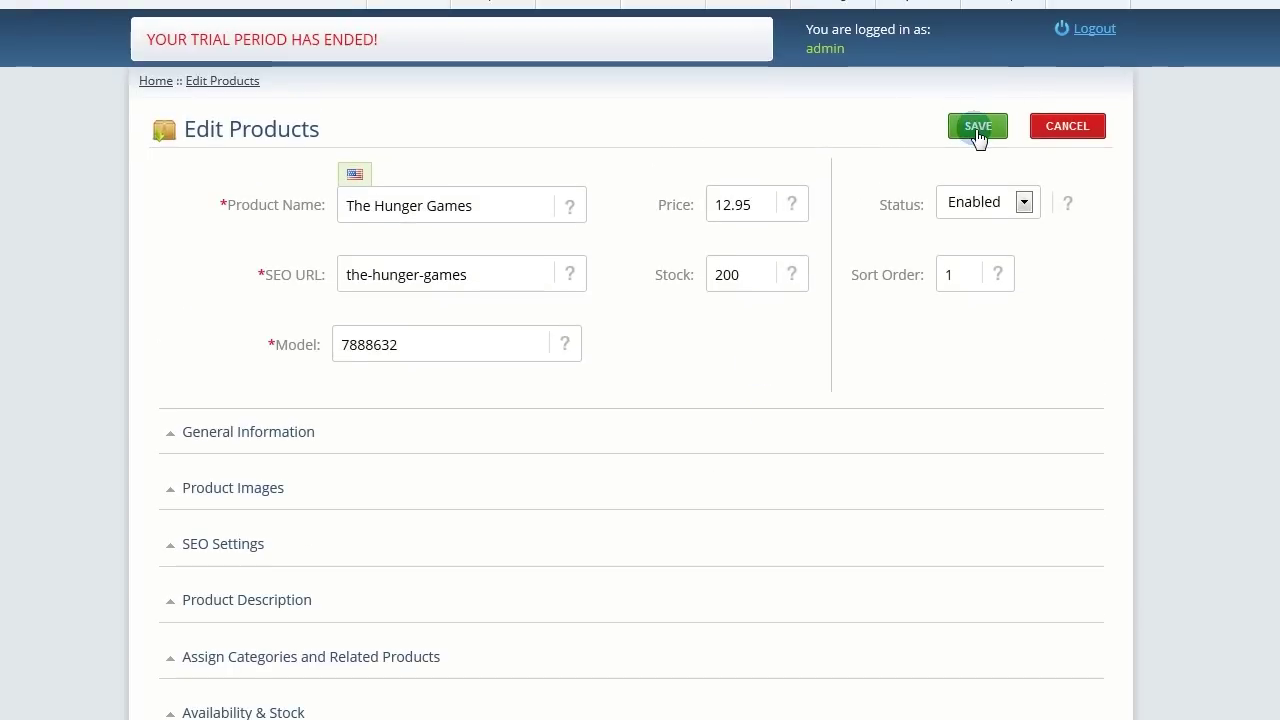
{"action": "left_click", "coordinate": [978, 130]}
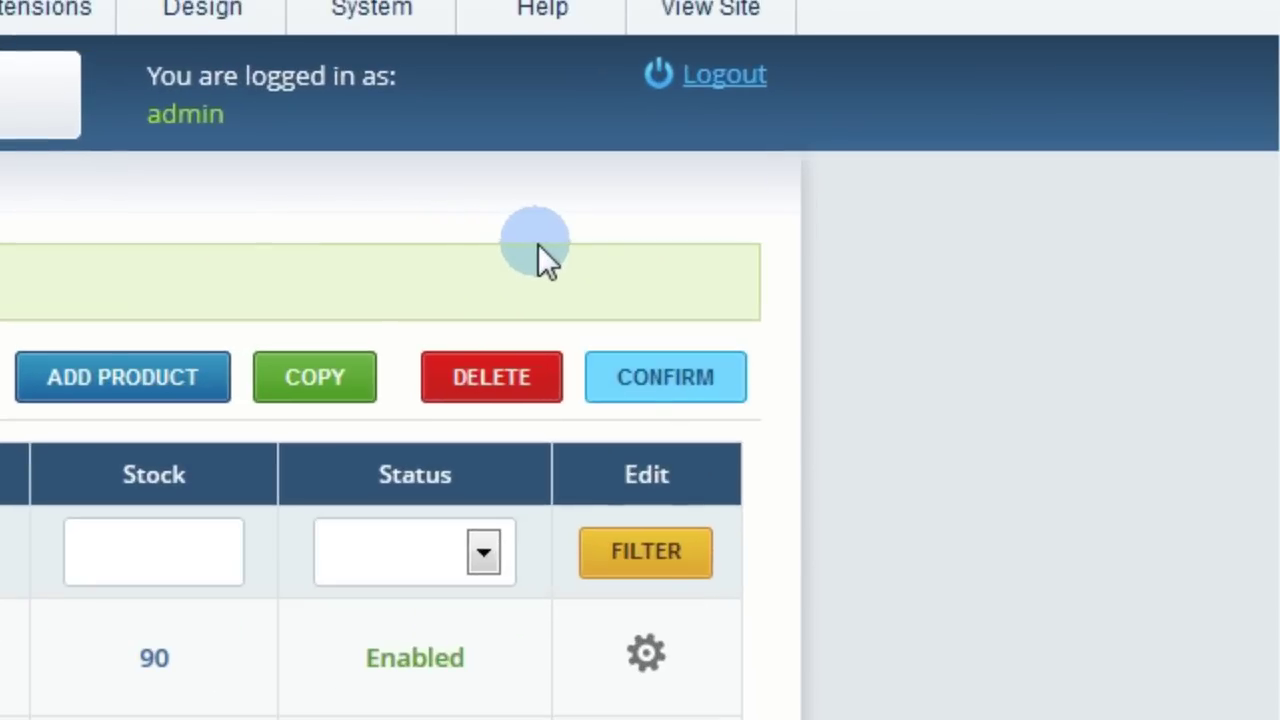
{"action": "left_click", "coordinate": [634, 378]}
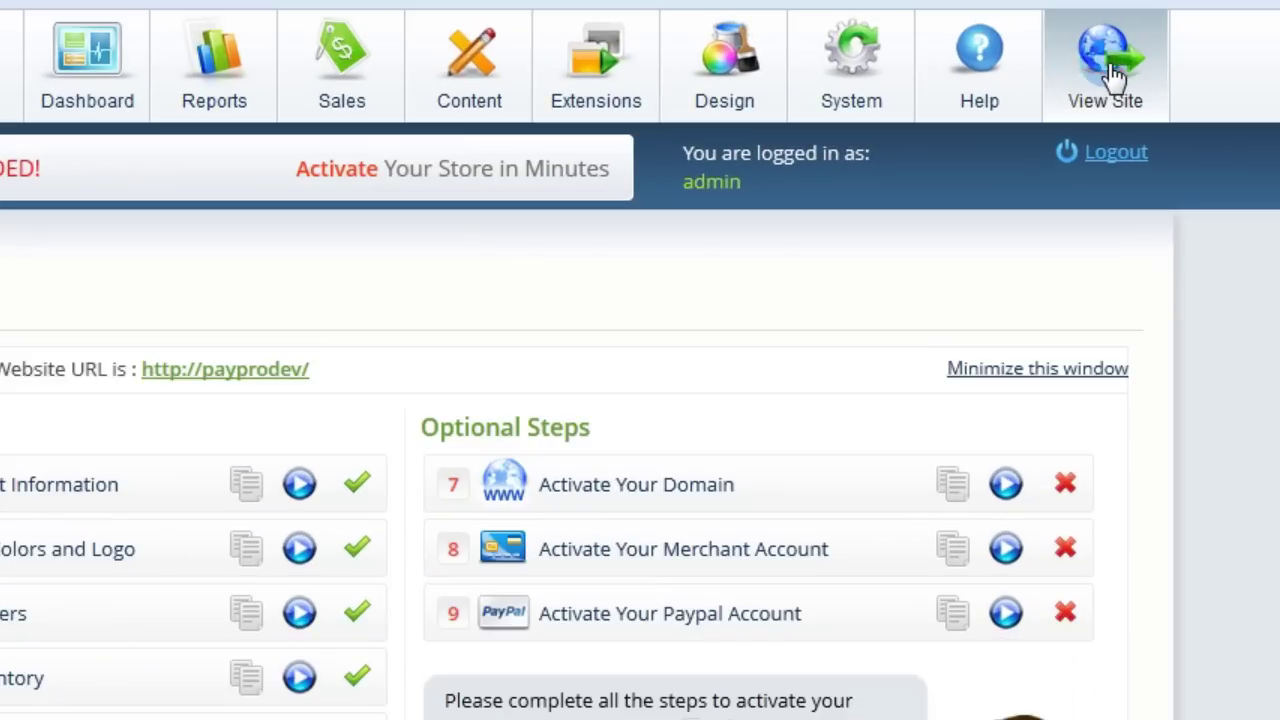
- On the live storefront, go to Books and review The Hunger Games page ($12.95, in stock)
{"action": "left_click", "coordinate": [1108, 63]}
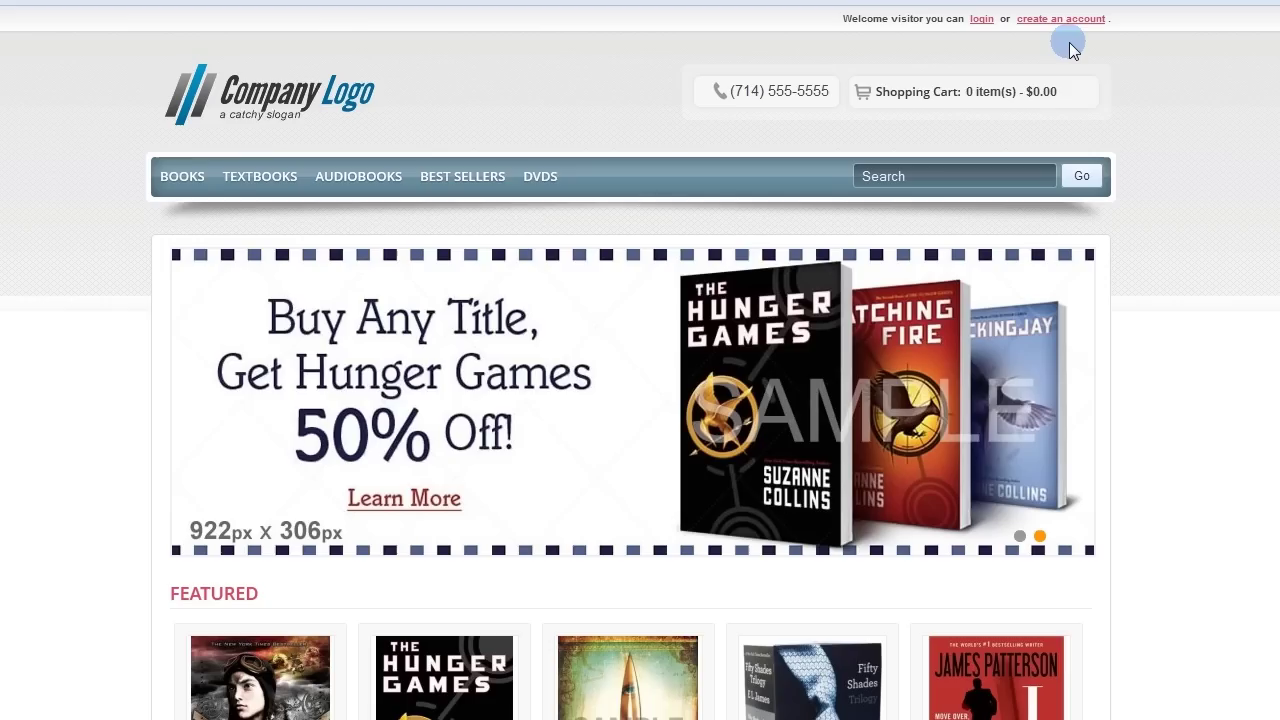
{"action": "left_click", "coordinate": [174, 189]}
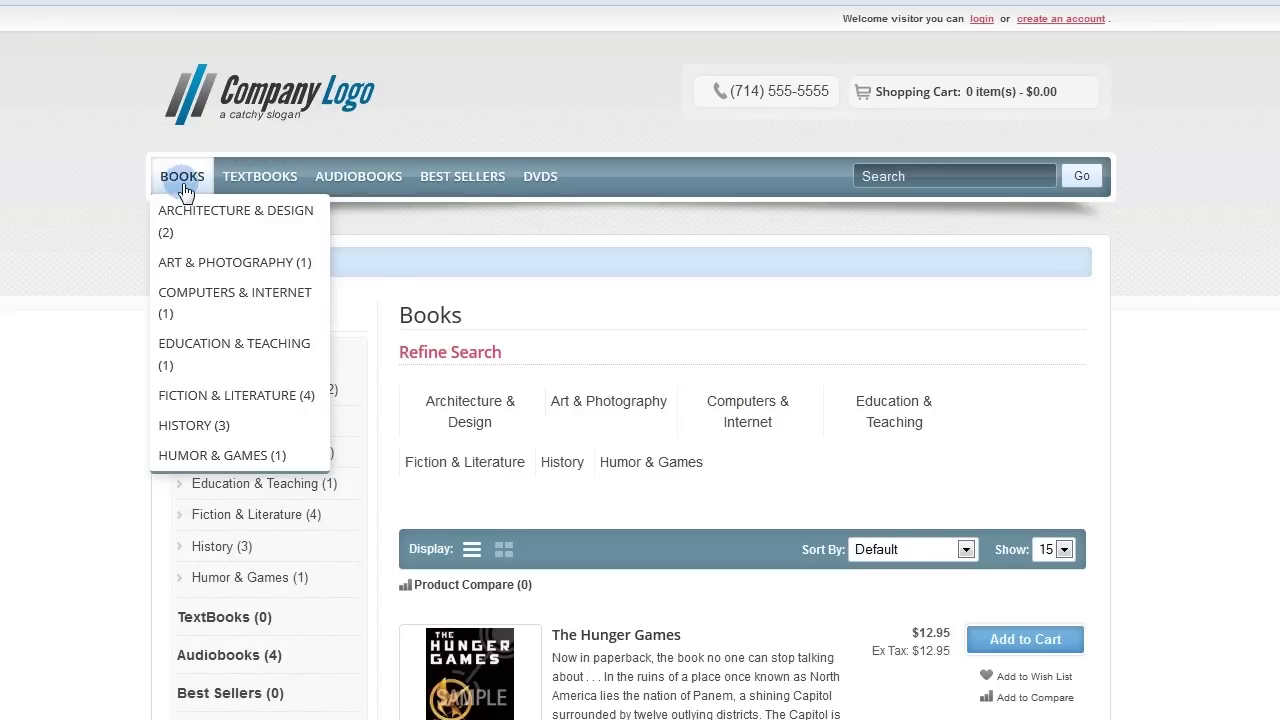
{"action": "left_click", "coordinate": [497, 674]}
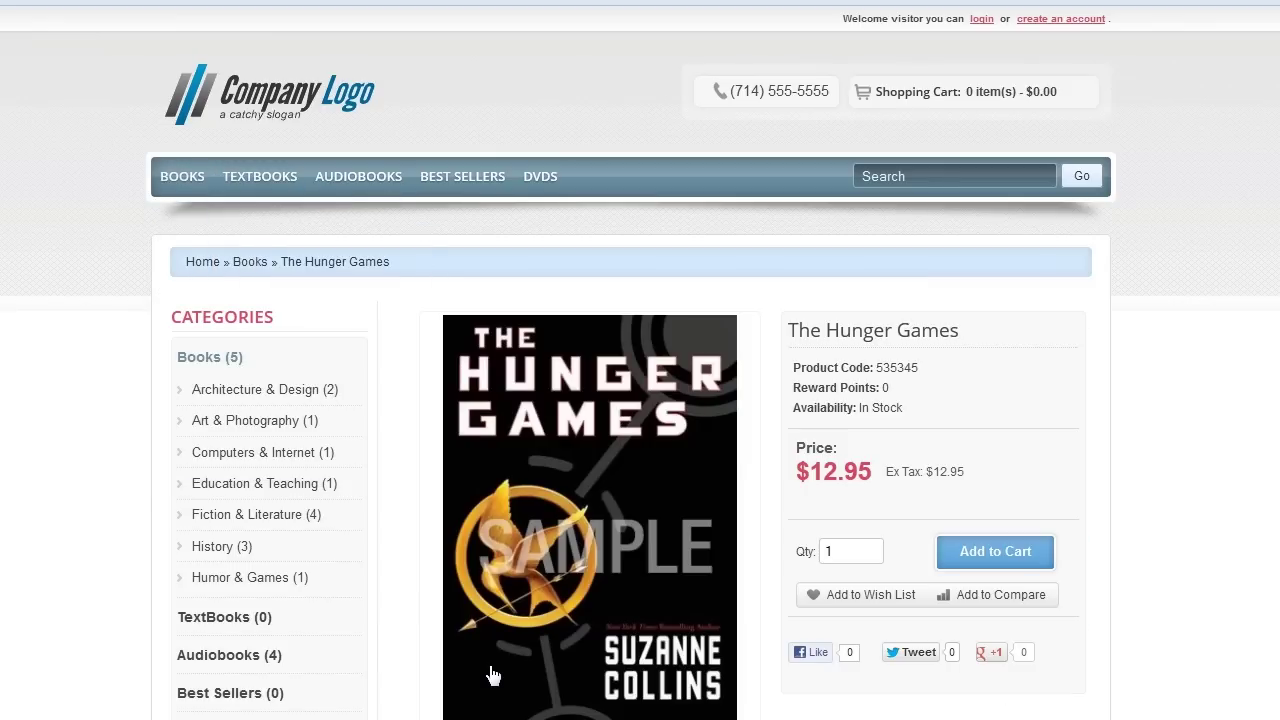
{"action": "scroll", "coordinate": [490, 675], "scroll_direction": "down", "scroll_amount": 9}
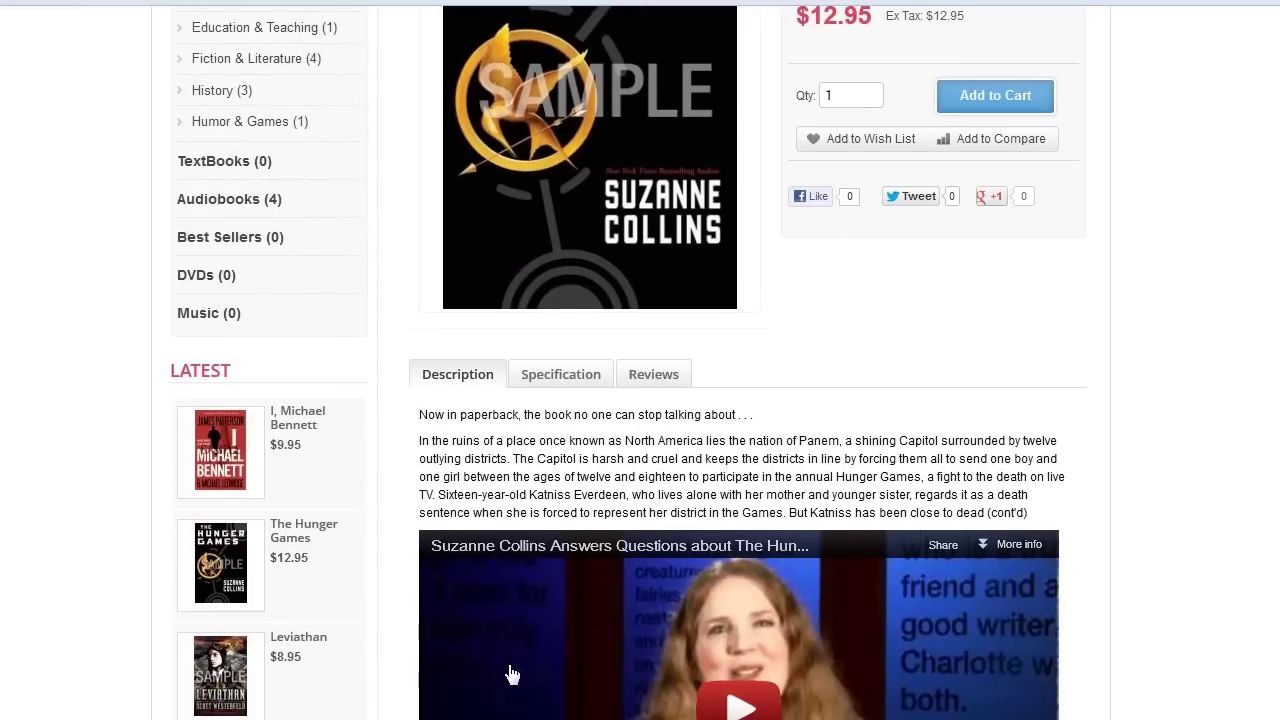
{"action": "scroll", "coordinate": [522, 673], "scroll_direction": "down", "scroll_amount": 3}
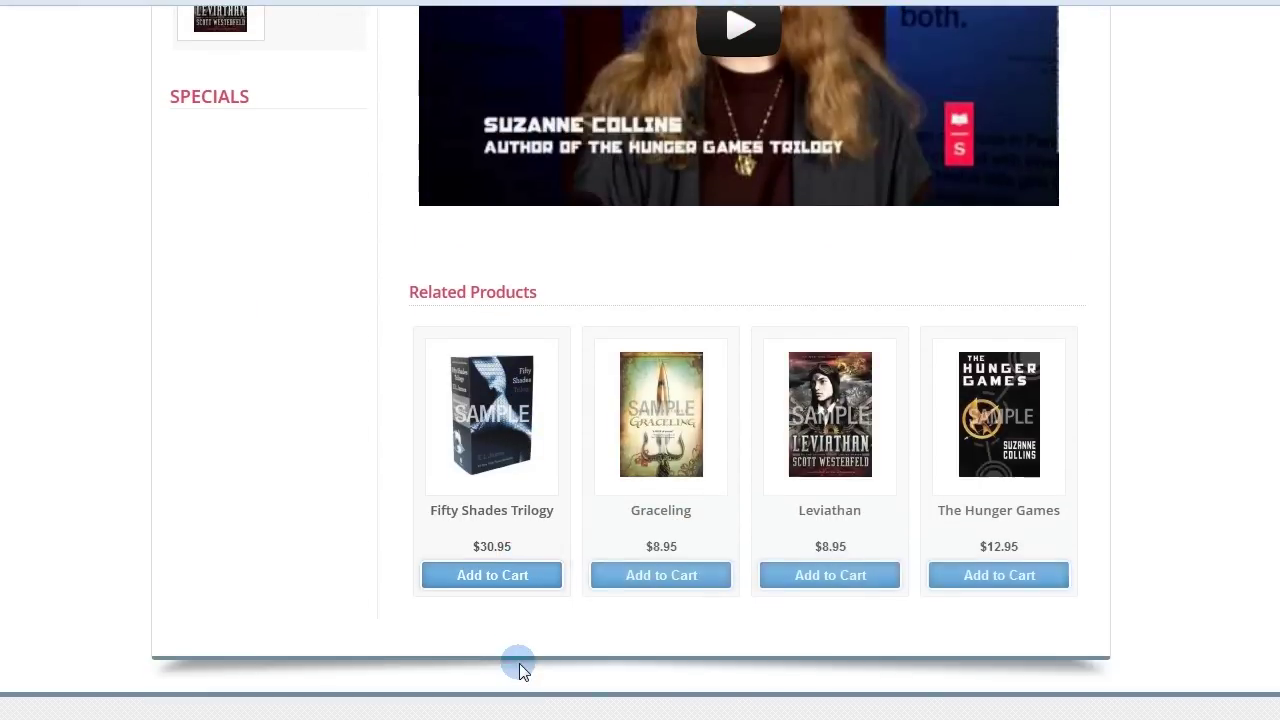
{"action": "scroll", "coordinate": [522, 673], "scroll_direction": "up", "scroll_amount": 12}
{"action": "scroll", "coordinate": [520, 672], "scroll_direction": "up", "scroll_amount": 2}
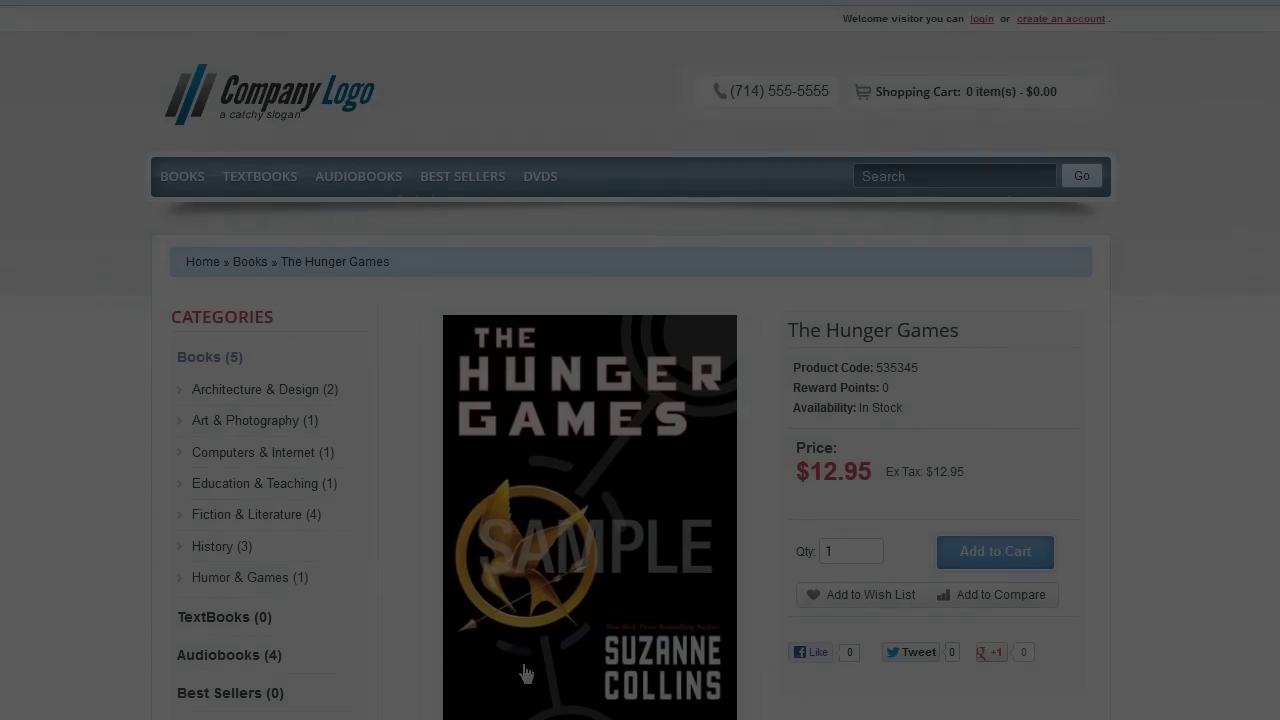